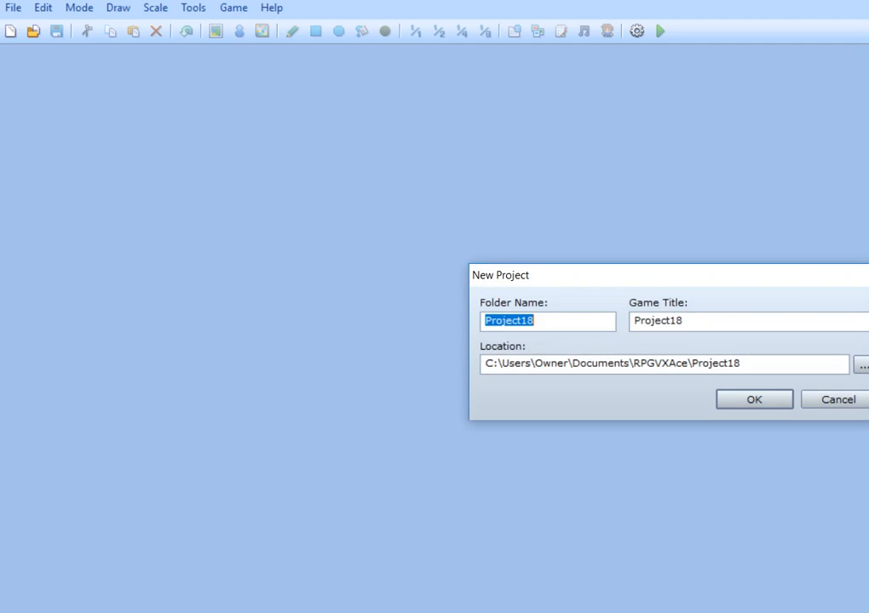
# Step: Create a new project with Project18 as both folder name and game title
pyautogui.moveTo(677, 275); pyautogui.dragTo(318, 211)
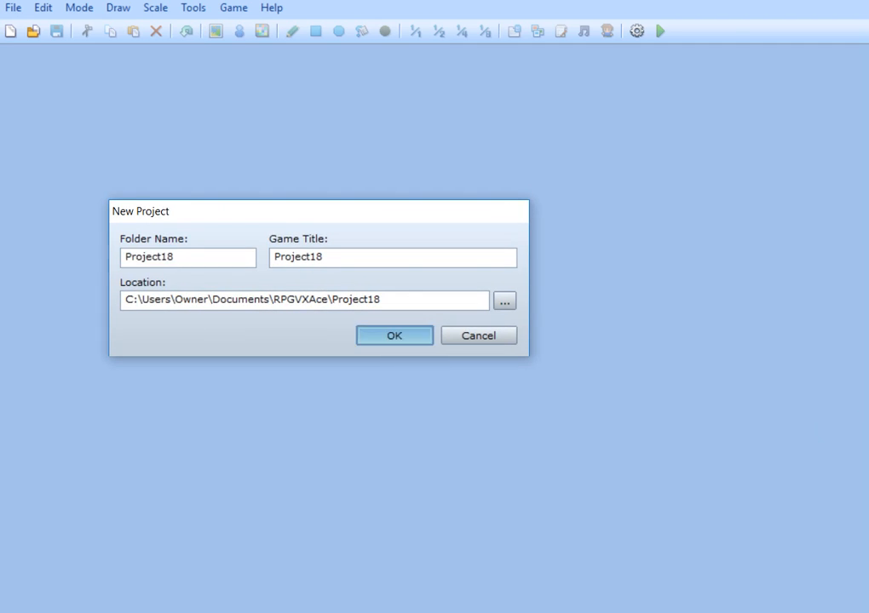
pyautogui.click(394, 336)
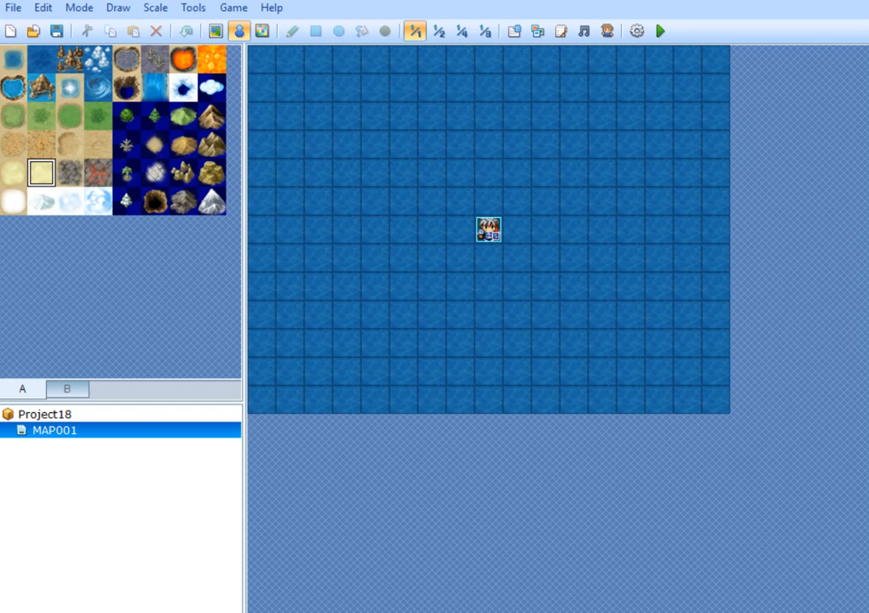
# Step: Playtest the water-covered starting map in a new game, walk the character in every direction, and close the test
pyautogui.click(660, 31)
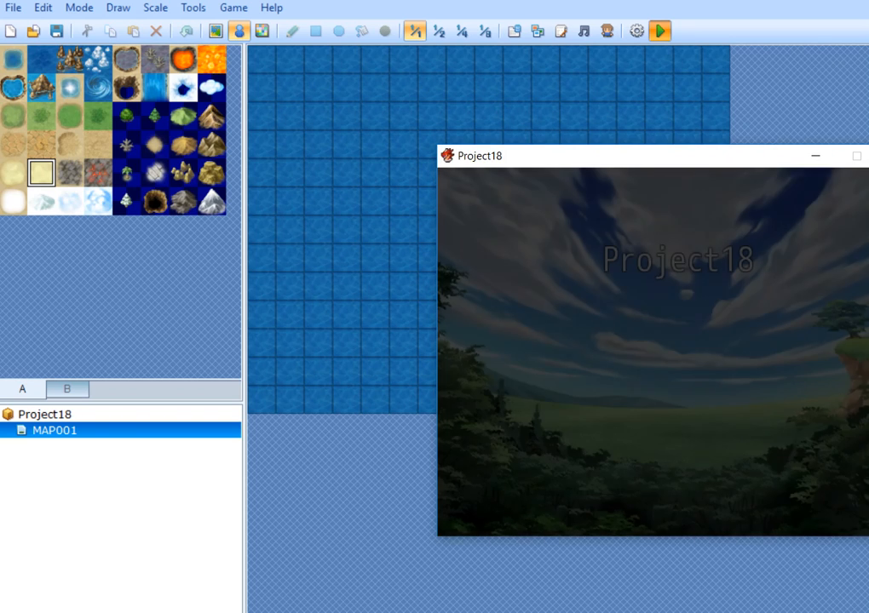
pyautogui.moveTo(692, 161); pyautogui.dragTo(496, 106)
pyautogui.press('Return')
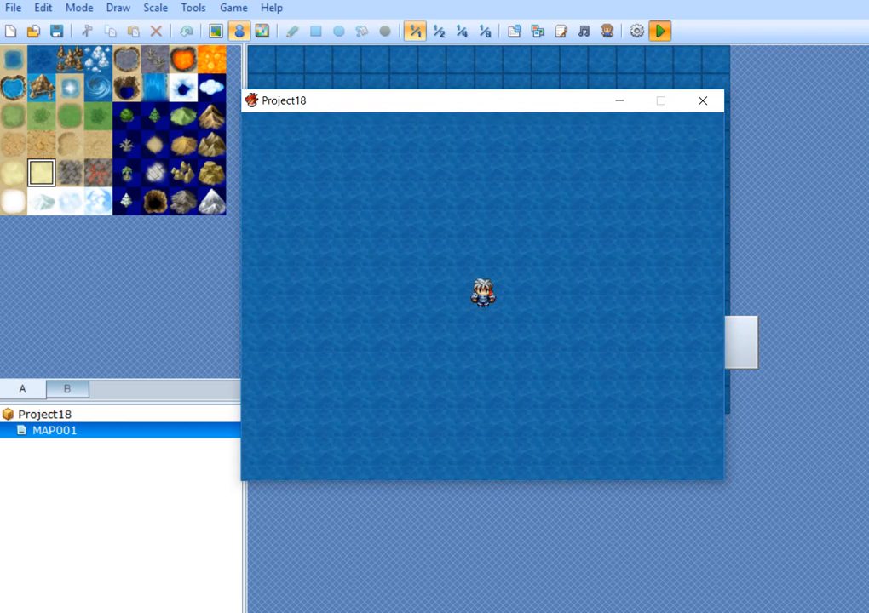
pyautogui.press('Up')
pyautogui.press('Right')
pyautogui.press('Down')
pyautogui.press('Left')
pyautogui.press('Up')
pyautogui.press('Down')
pyautogui.press('Left')
pyautogui.press('Up')
pyautogui.press('Right')
pyautogui.press('Down')
pyautogui.press('Up')
pyautogui.press('Down')
pyautogui.press('Left')
pyautogui.press('Right')
pyautogui.click(701, 101)
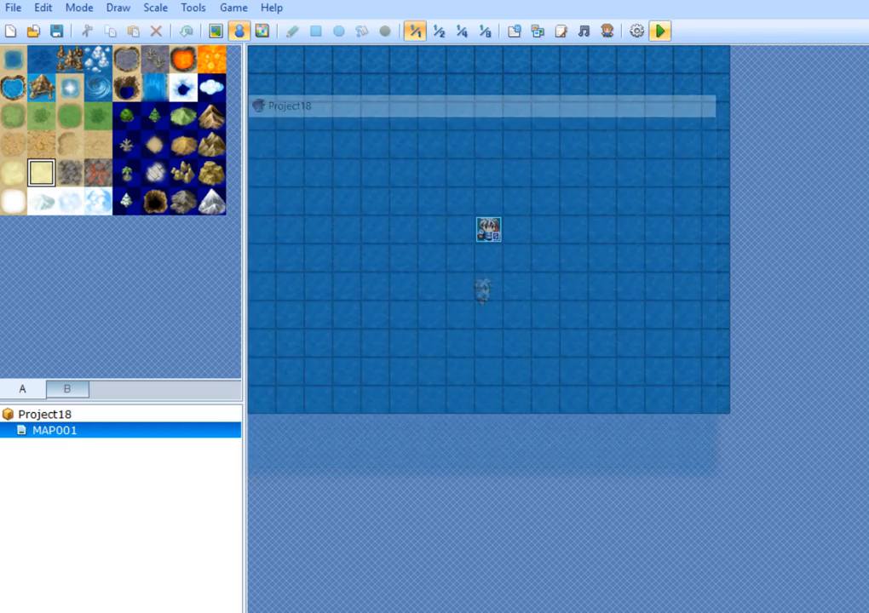
# Step: Fill the whole map with the dark green grass tile using a rectangle in map editing mode
pyautogui.click(216, 31)
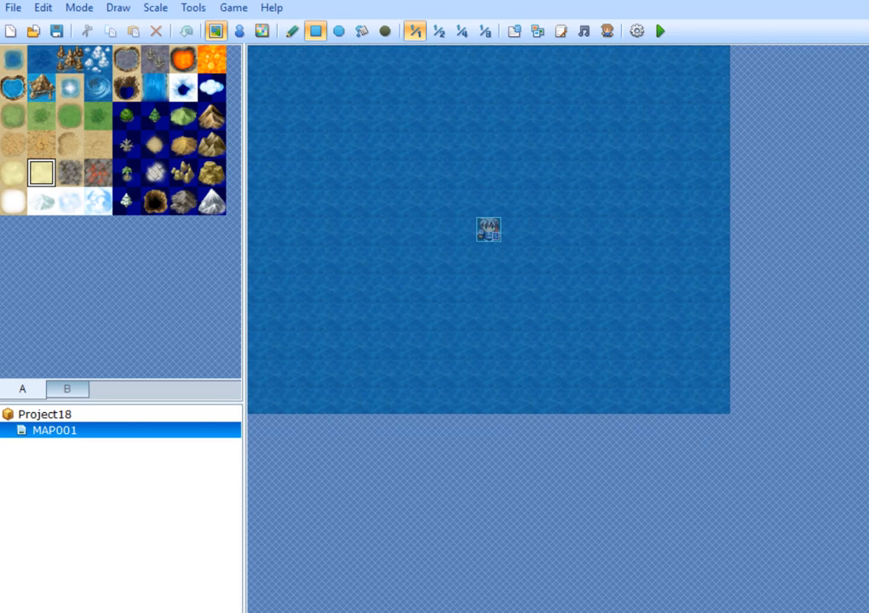
pyautogui.click(97, 116)
pyautogui.moveTo(262, 61)
pyautogui.mouseDown()
pyautogui.moveTo(323, 91)
pyautogui.moveTo(698, 400)
pyautogui.moveTo(720, 402)
pyautogui.mouseUp()
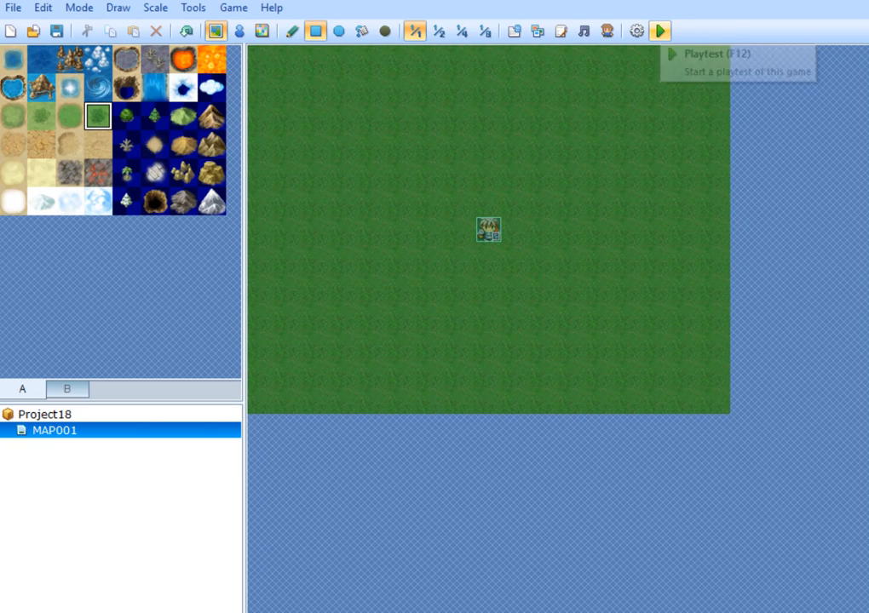
# Step: Playtest the grass map in a new game, walk the character around it, and close the test
pyautogui.click(660, 30)
pyautogui.press('Return')
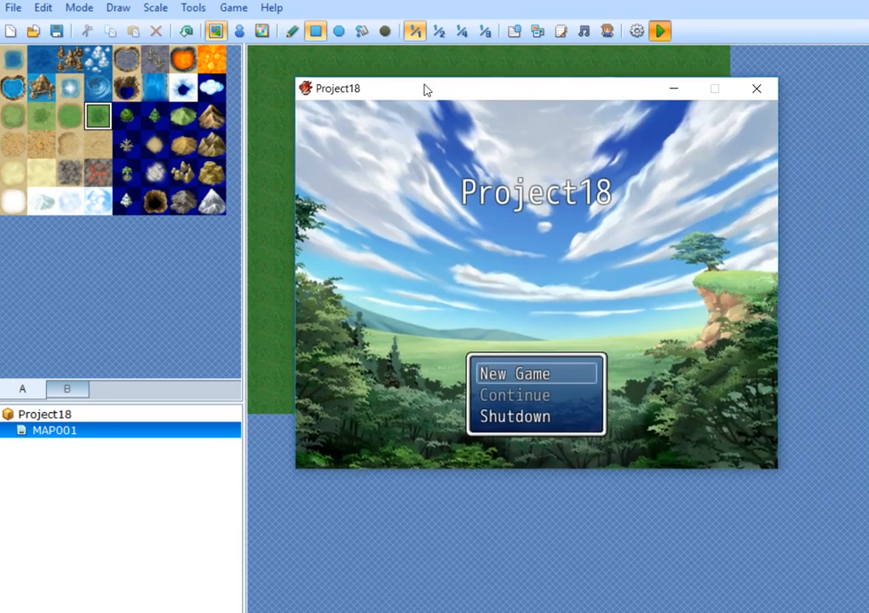
pyautogui.moveTo(425, 90); pyautogui.dragTo(354, 60)
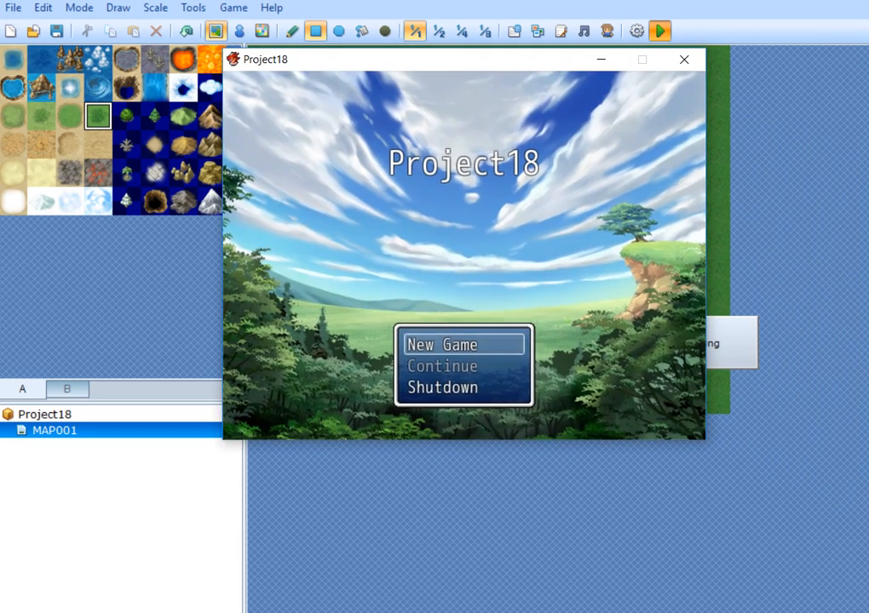
pyautogui.press('Return')
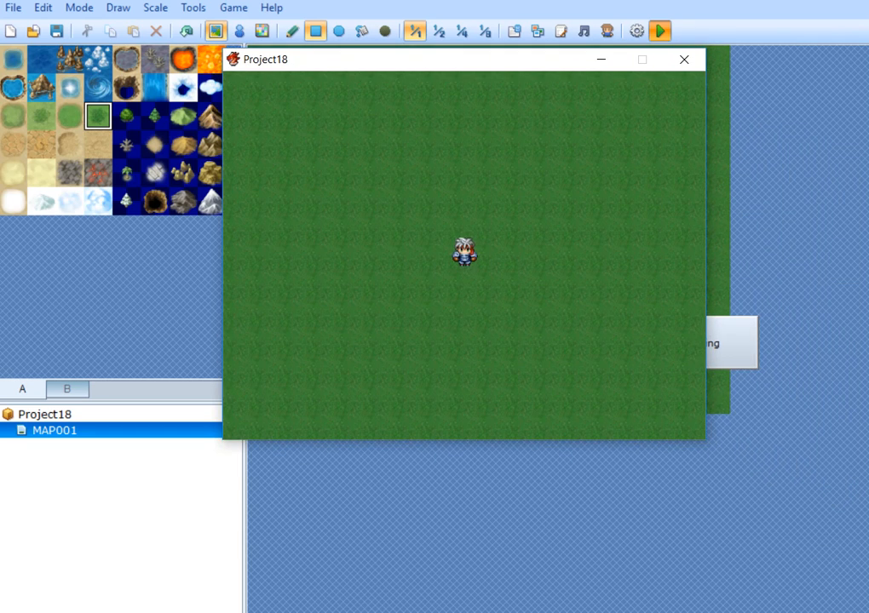
pyautogui.press('Up')
pyautogui.press('Left')
pyautogui.press('Down')
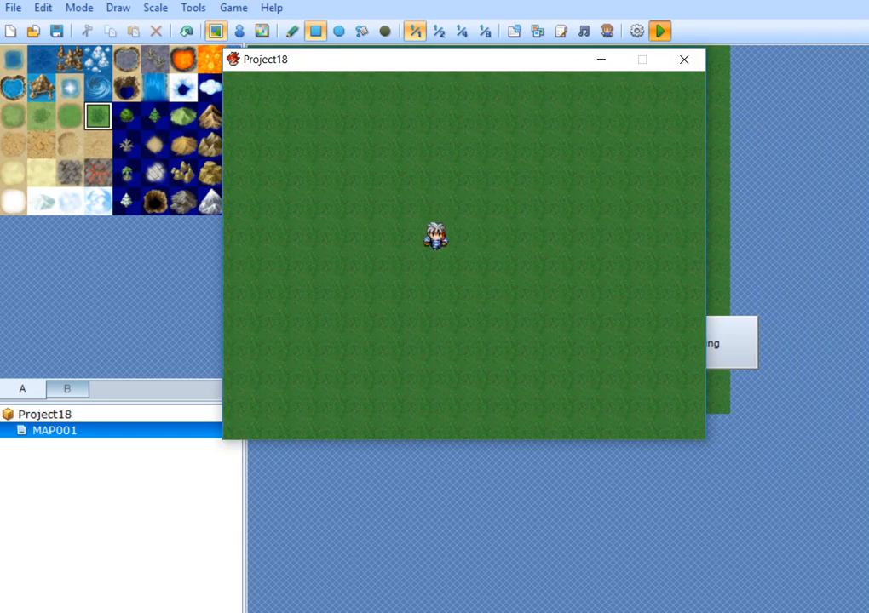
pyautogui.press('Right')
pyautogui.press('Down')
pyautogui.press('Left')
pyautogui.press('Down')
pyautogui.press('Down')
pyautogui.press('Right')
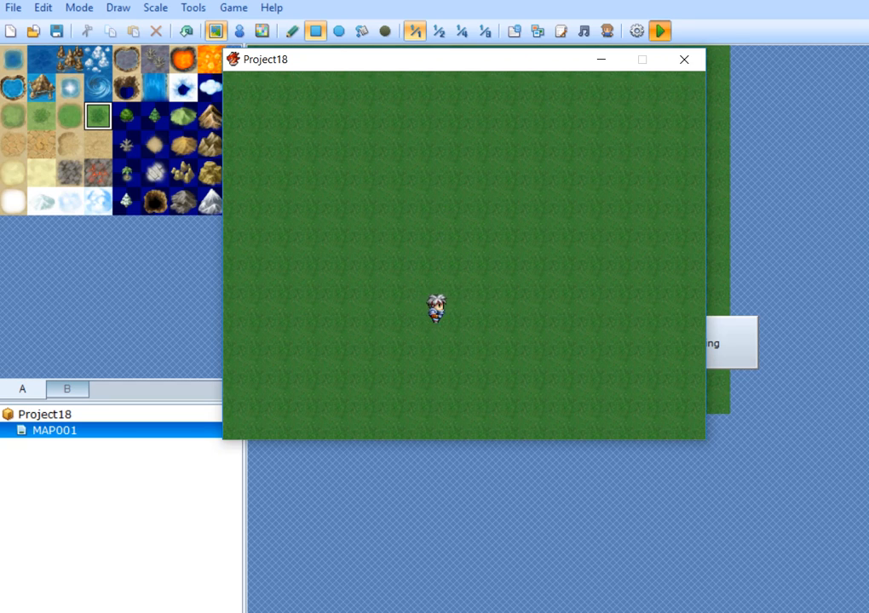
pyautogui.press('Down')
pyautogui.press('Up')
pyautogui.click(683, 58)
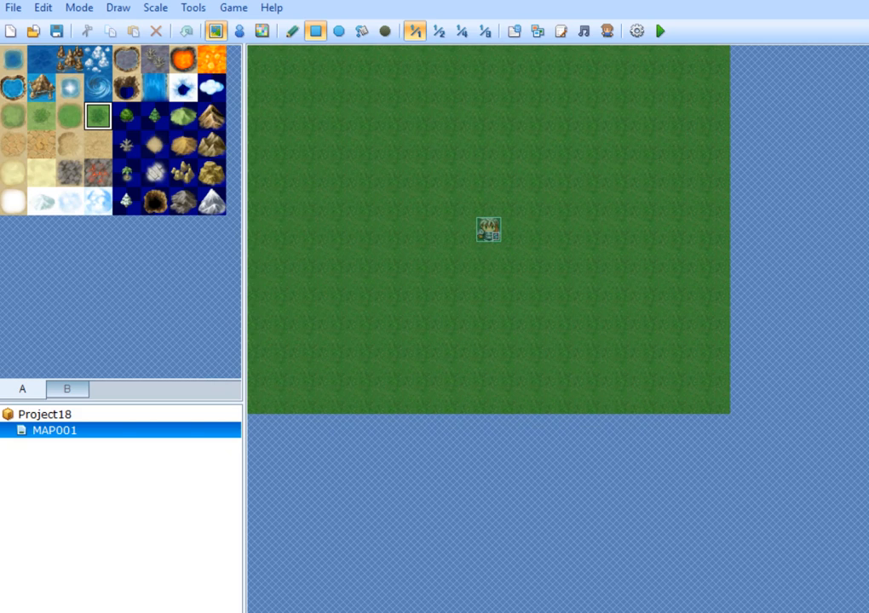
# Step: In MAP001's properties, set the name to Meadow and the display name to Eon's Meadow
pyautogui.click(54, 430)
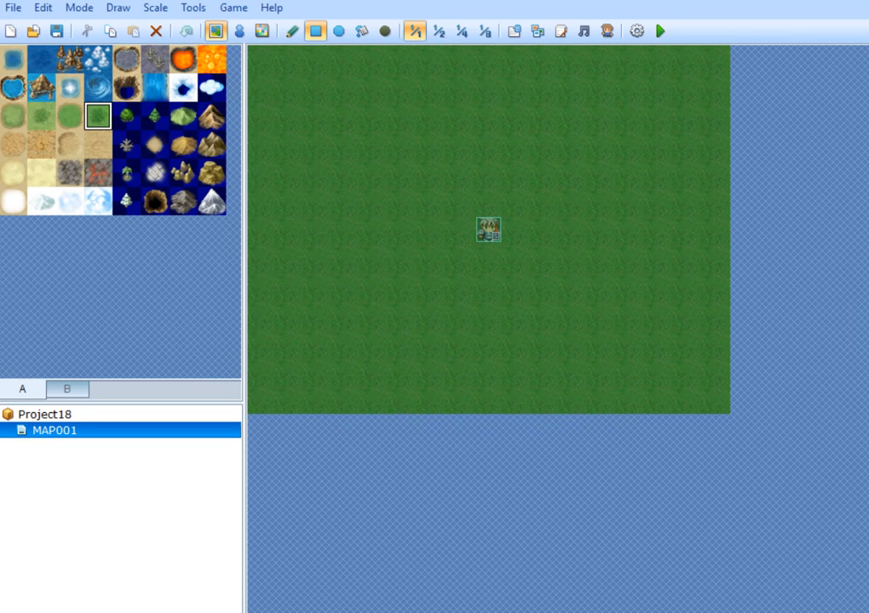
pyautogui.rightClick(59, 430)
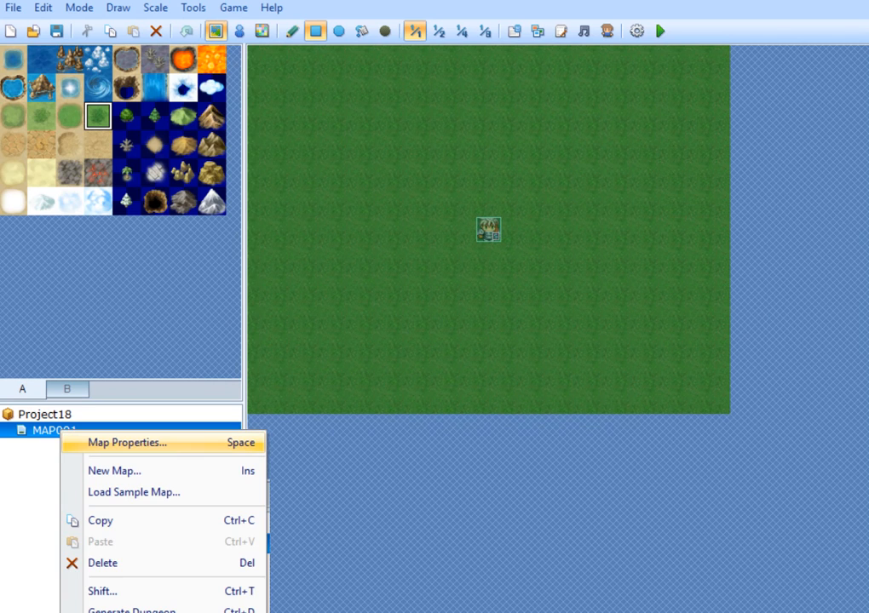
pyautogui.click(127, 442)
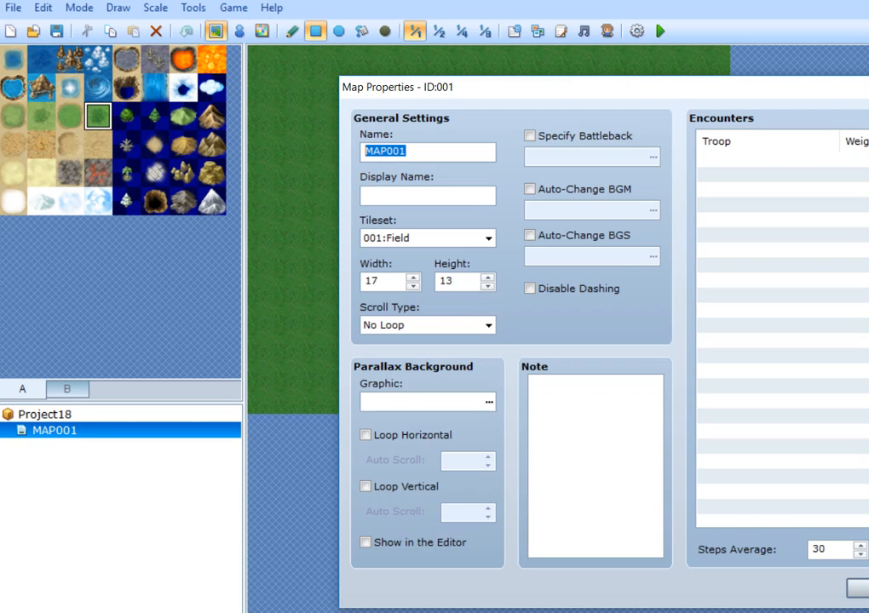
pyautogui.write('Meas')
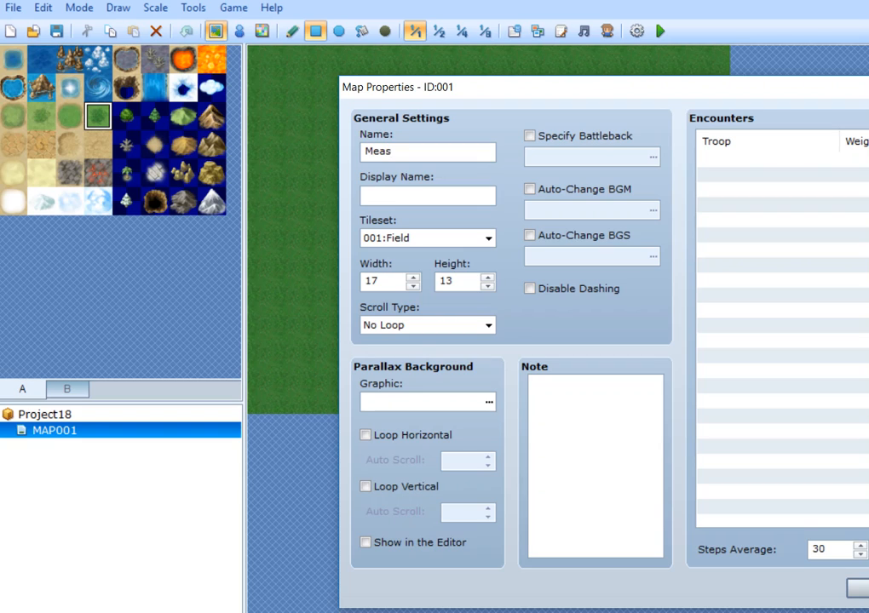
pyautogui.press('BackSpace')
pyautogui.write('doe')
pyautogui.press('BackSpace')
pyautogui.write('w')
pyautogui.click(367, 195)
pyautogui.write("Eon's Meado")
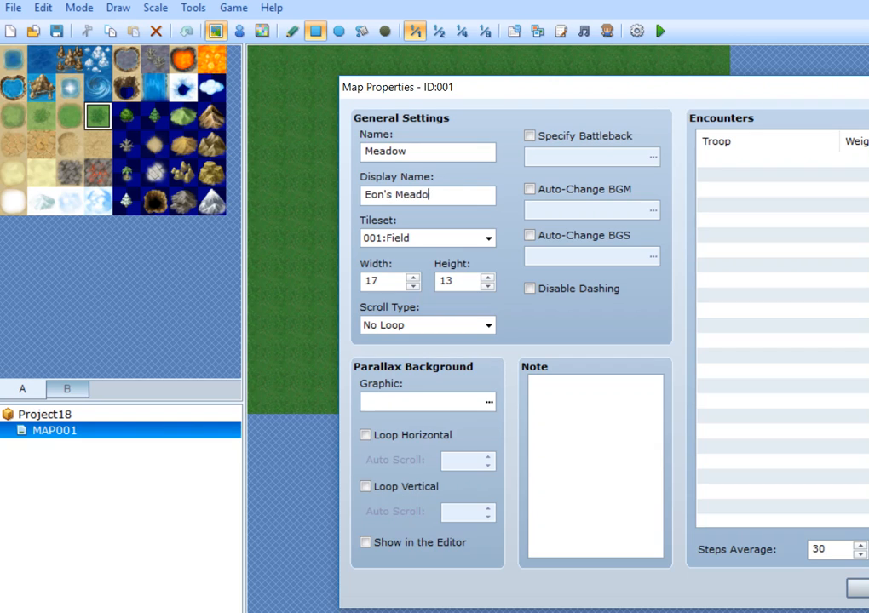
pyautogui.write('w')
# Step: Try the 002:Exterior and 003:Interior tilesets for the map and settle on 004:Dungeon
pyautogui.click(488, 239)
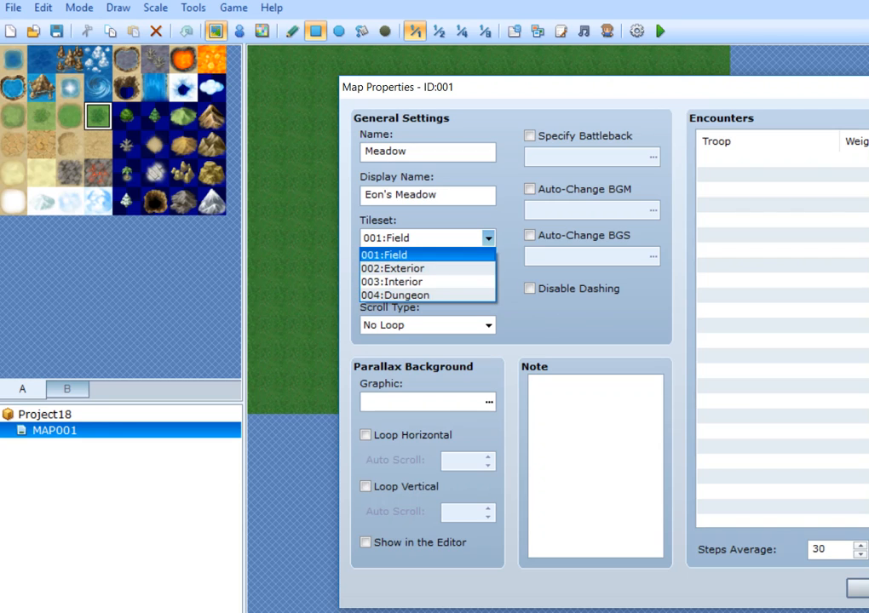
pyautogui.click(392, 268)
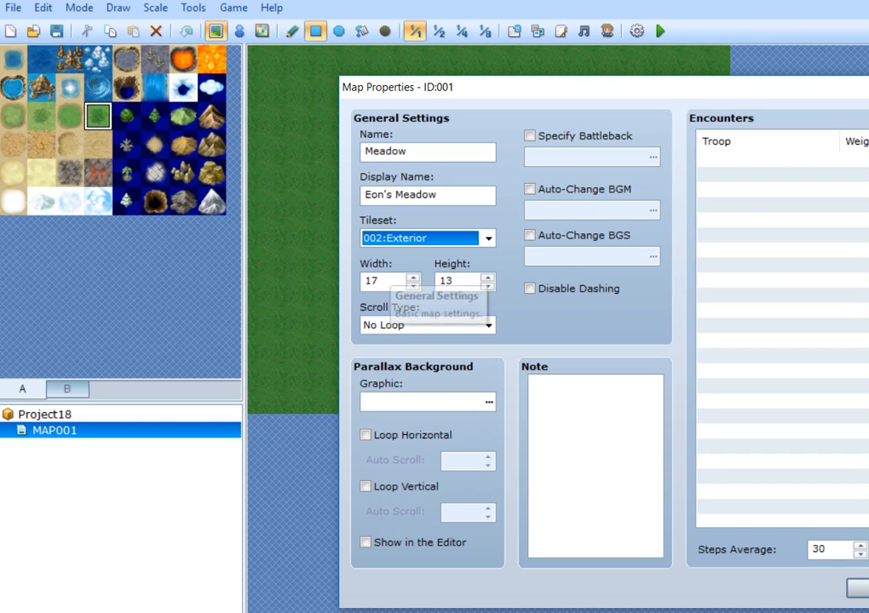
pyautogui.click(426, 237)
pyautogui.click(400, 279)
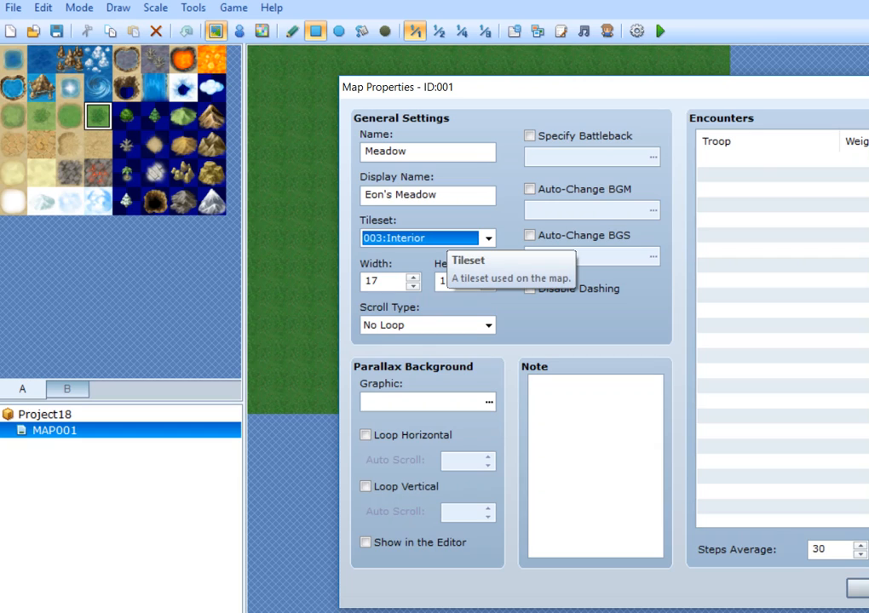
pyautogui.click(447, 237)
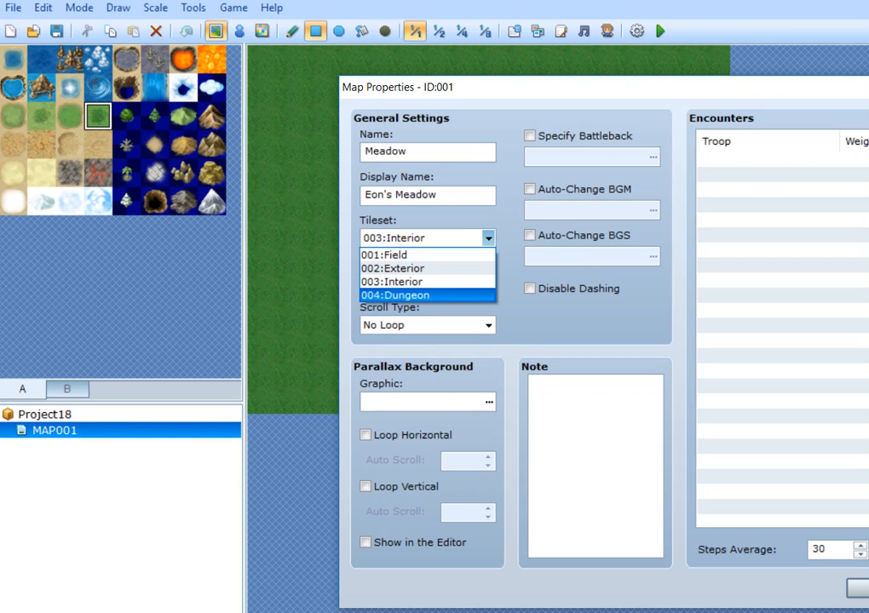
pyautogui.click(426, 295)
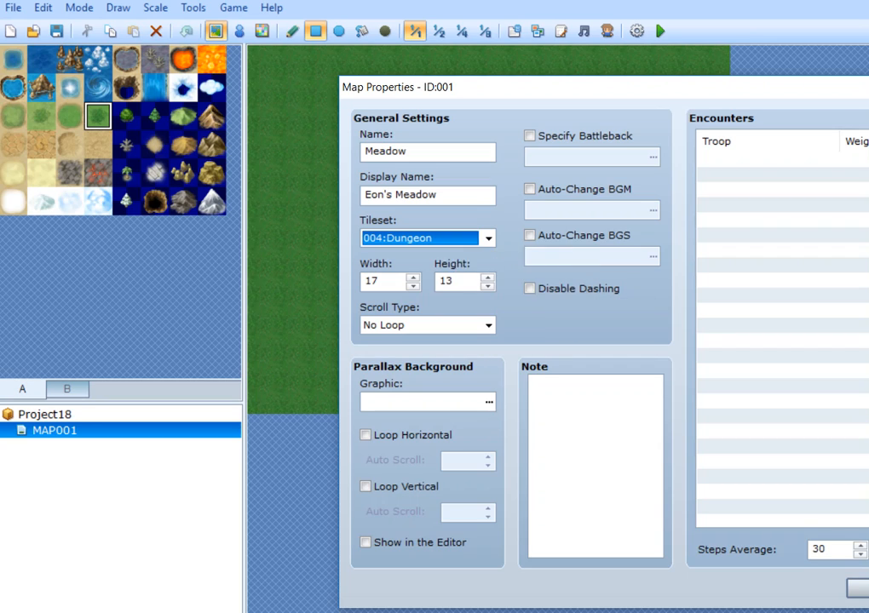
# Step: Disable dashing on the map and apply the map properties
pyautogui.doubleClick(371, 281)
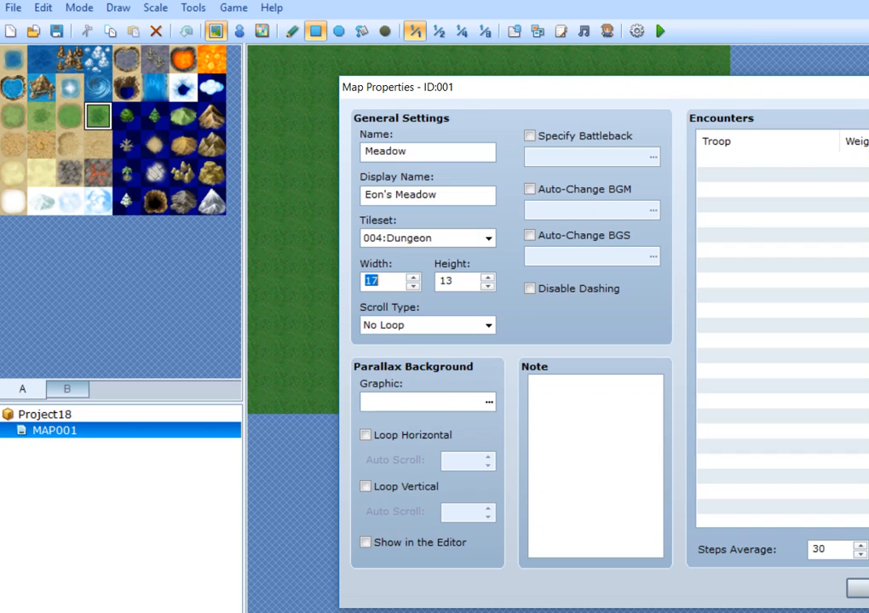
pyautogui.press('Tab')
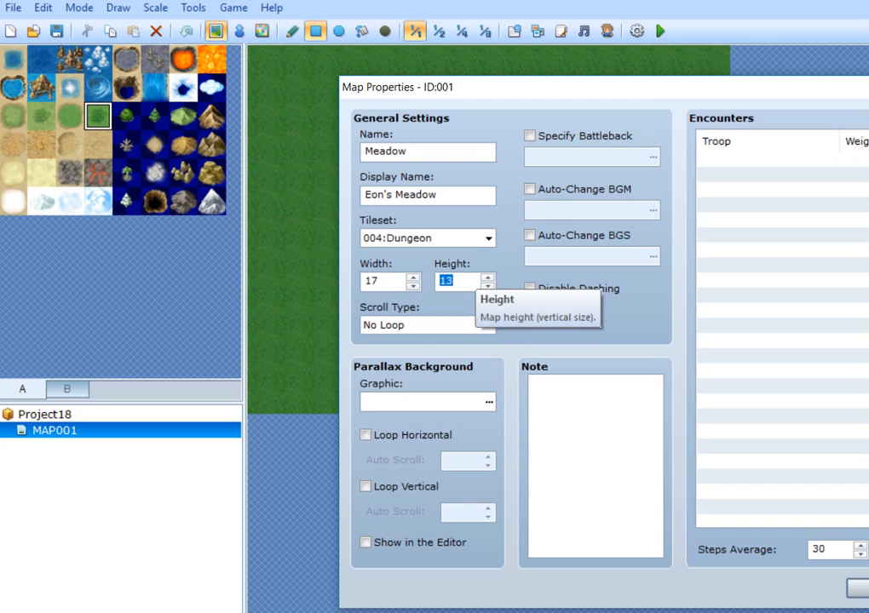
pyautogui.moveTo(604, 93); pyautogui.dragTo(383, 57)
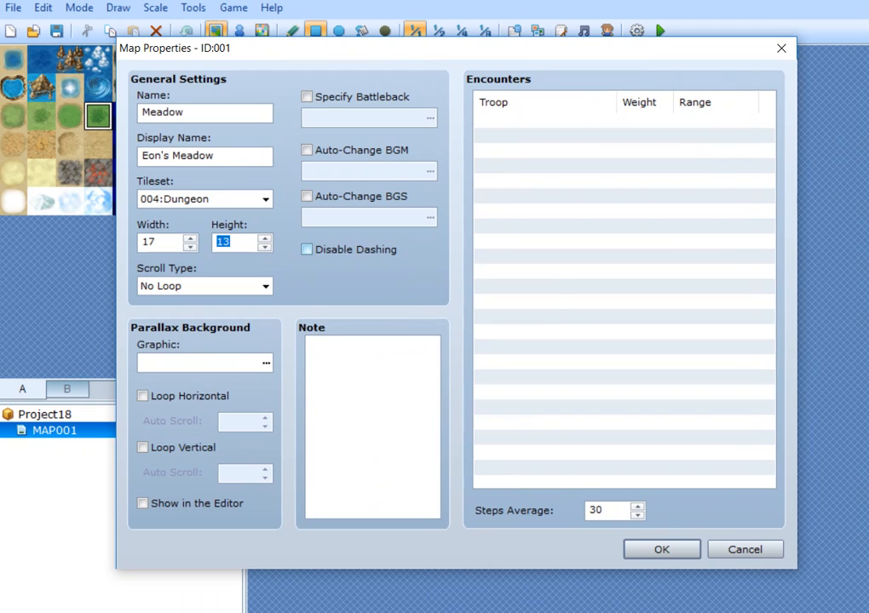
pyautogui.click(307, 249)
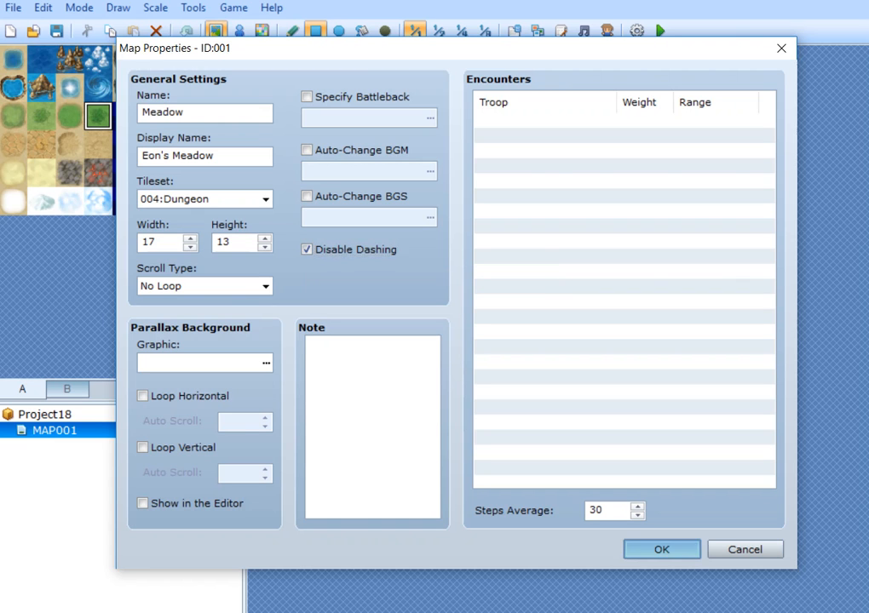
pyautogui.click(660, 549)
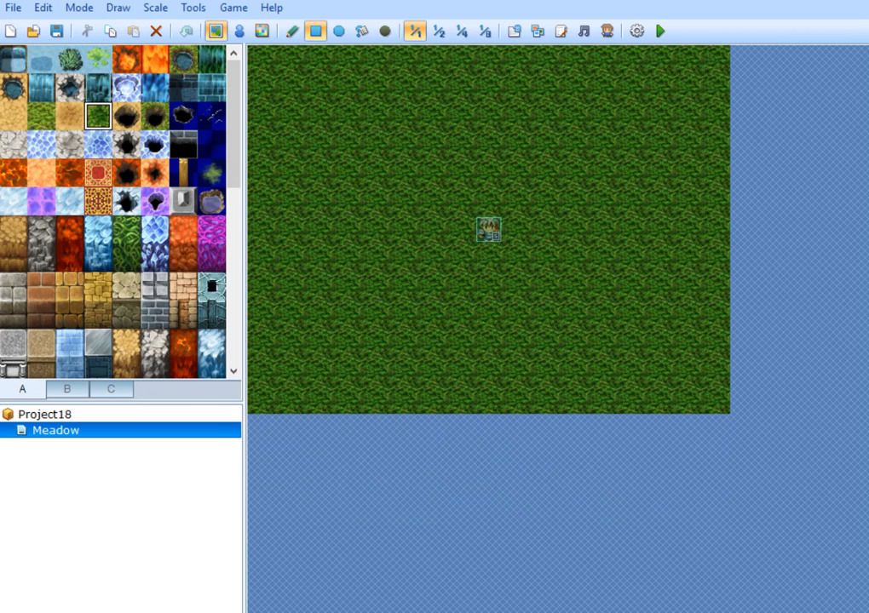
# Step: Set the Meadow map's tileset to 001:Field and apply the change
pyautogui.rightClick(63, 430)
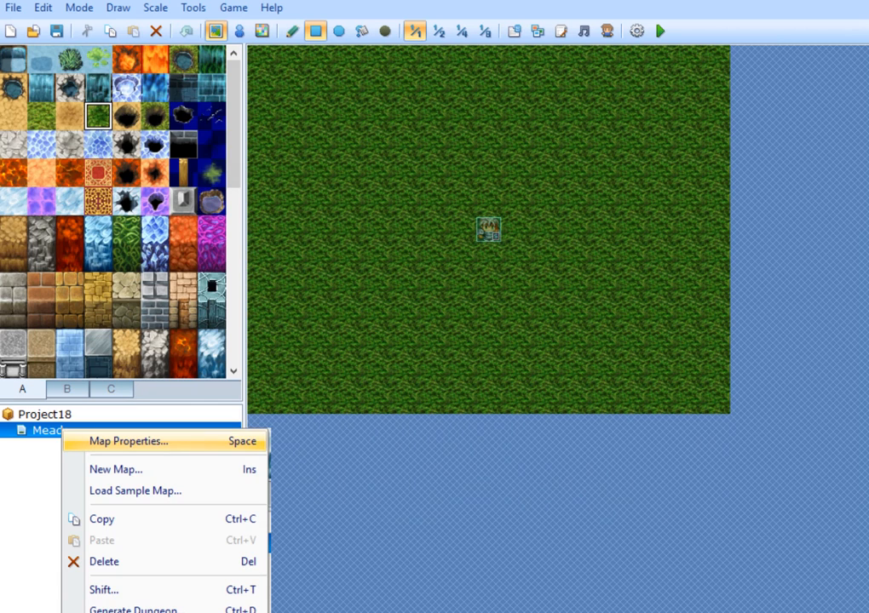
pyautogui.click(129, 441)
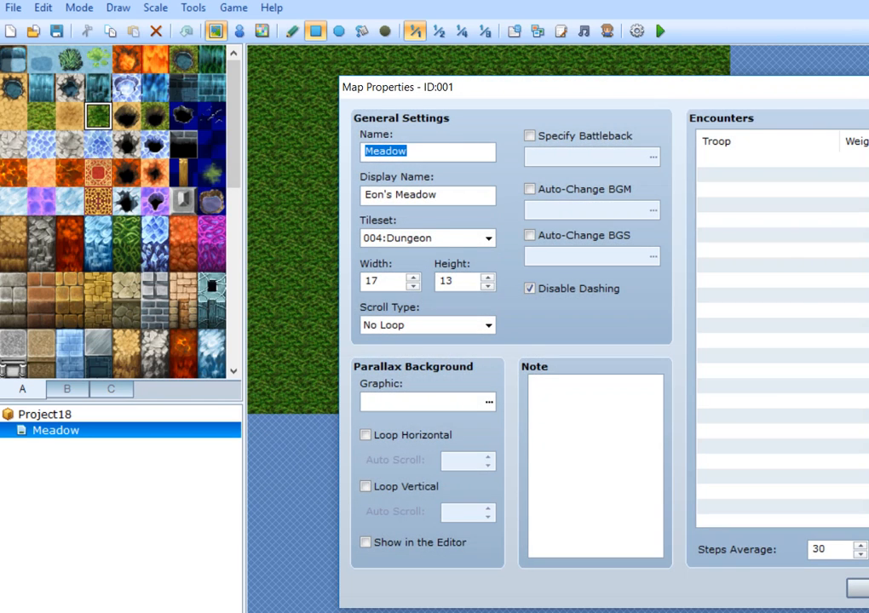
pyautogui.click(488, 238)
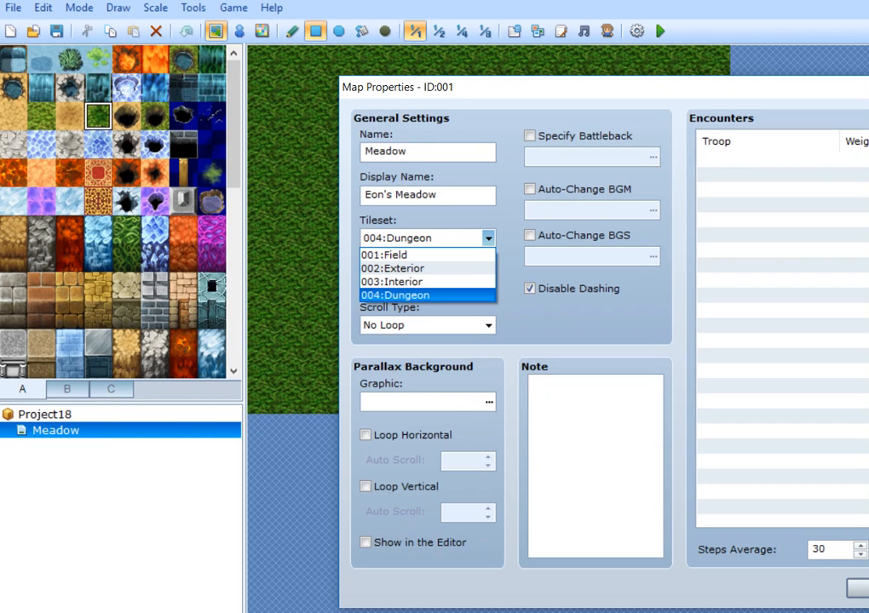
pyautogui.click(408, 255)
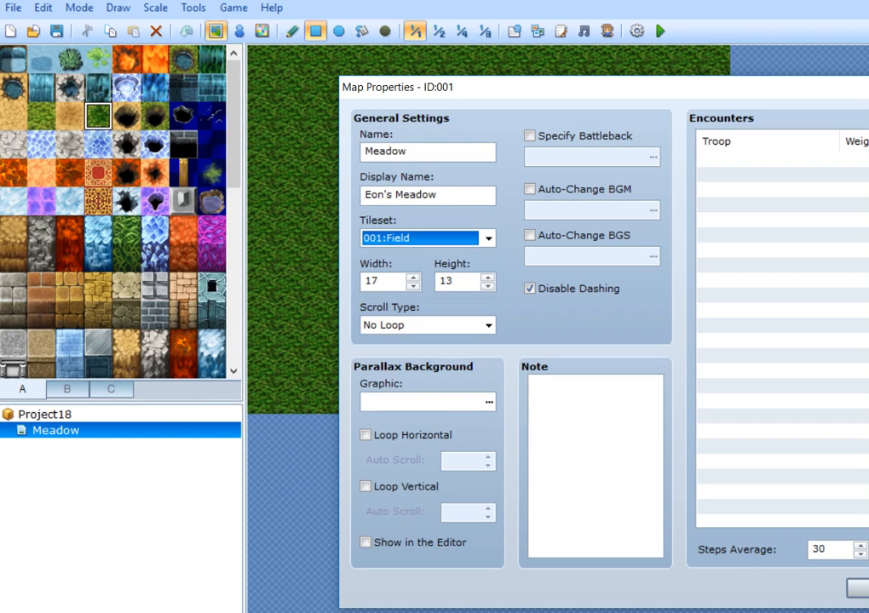
pyautogui.moveTo(545, 87); pyautogui.dragTo(390, 59)
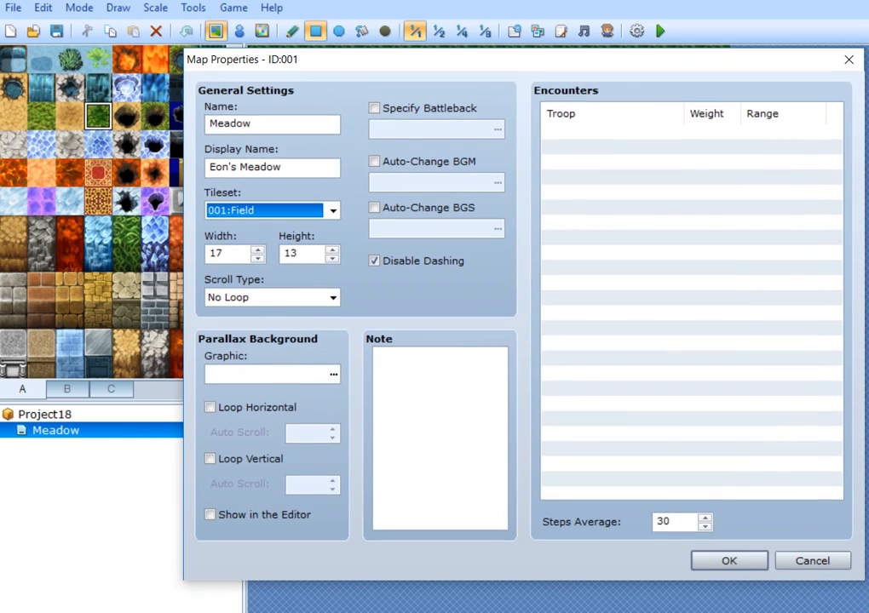
pyautogui.click(729, 560)
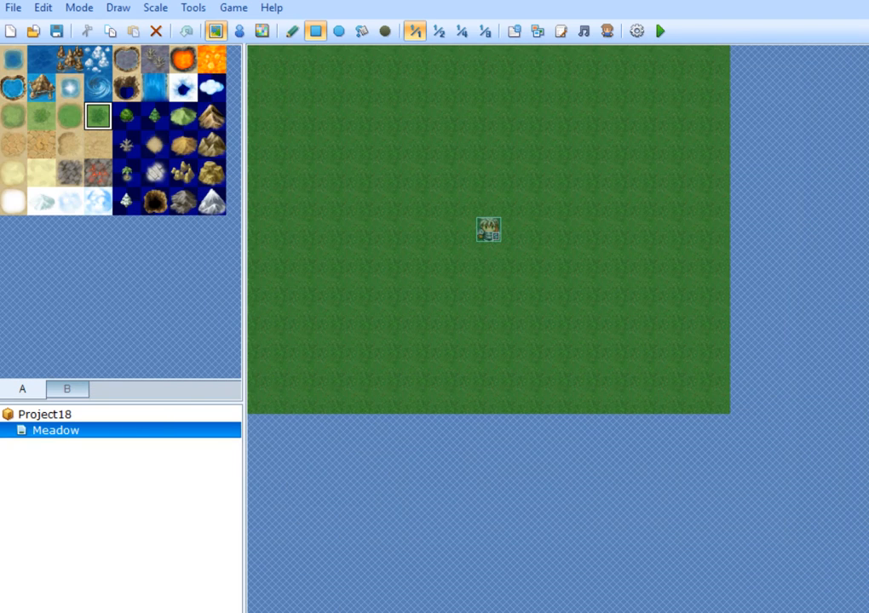
# Step: Switch the Meadow map's tileset to 002:Exterior and apply the change
pyautogui.rightClick(92, 430)
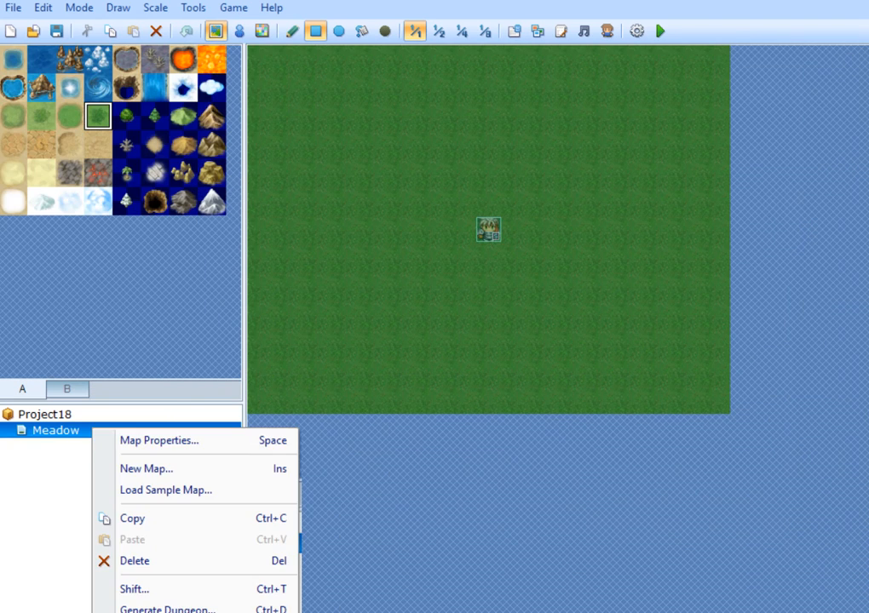
pyautogui.click(159, 440)
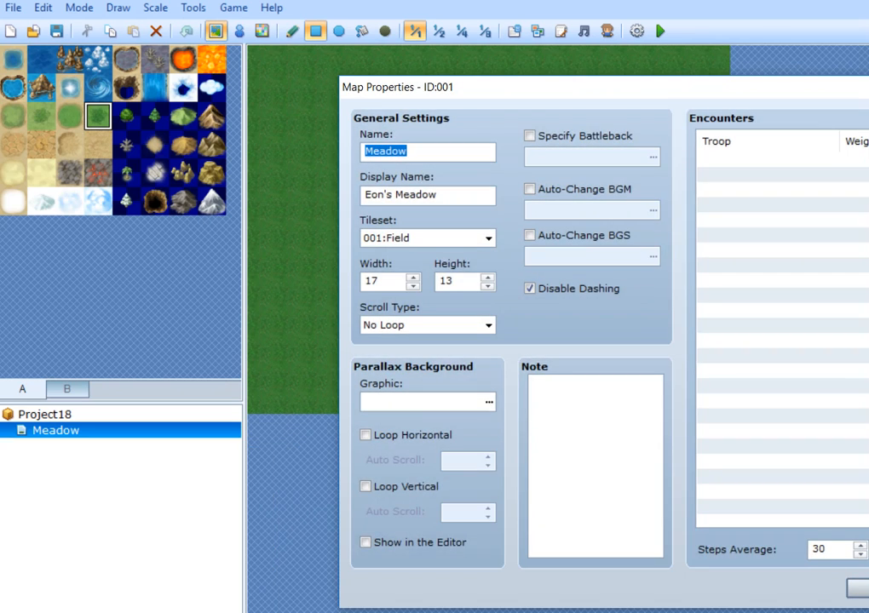
pyautogui.moveTo(545, 97); pyautogui.dragTo(403, 62)
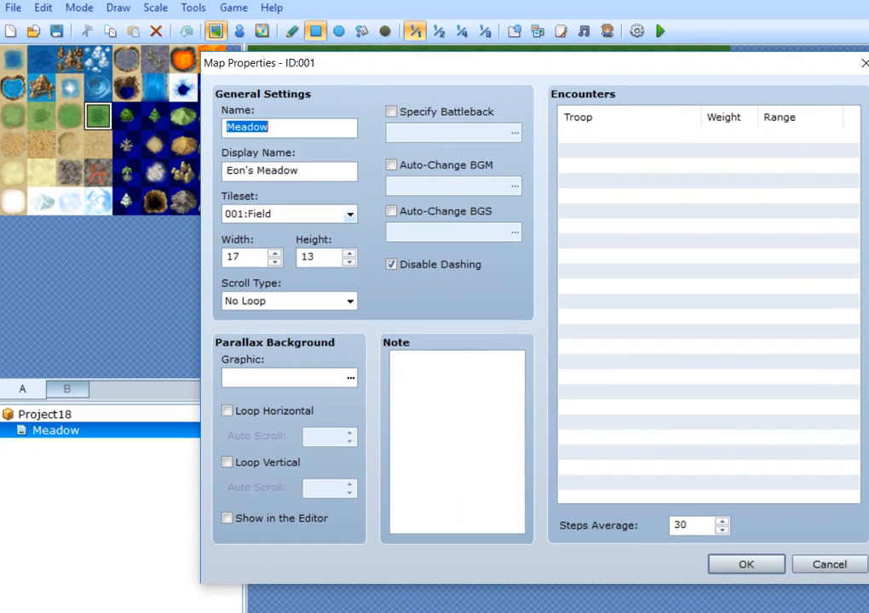
pyautogui.click(350, 214)
pyautogui.click(276, 245)
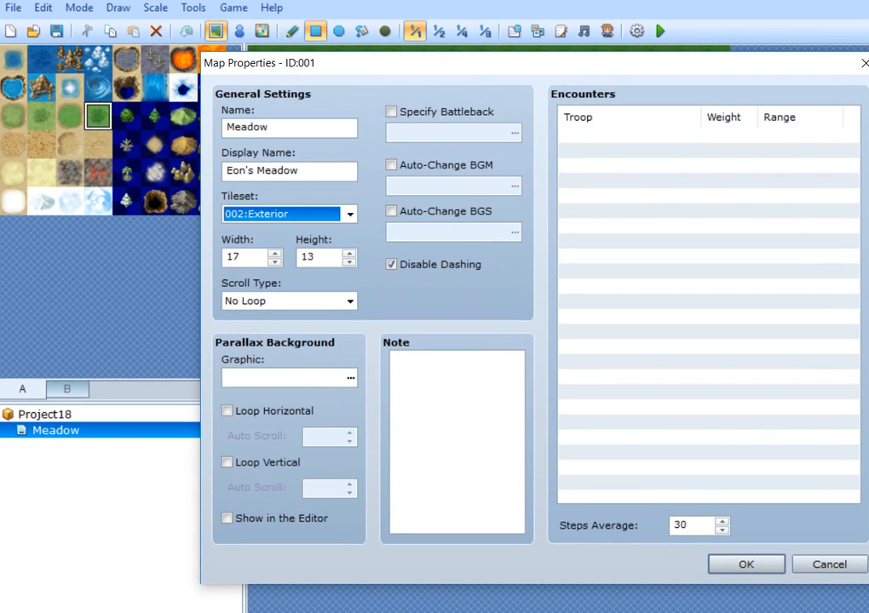
pyautogui.click(746, 564)
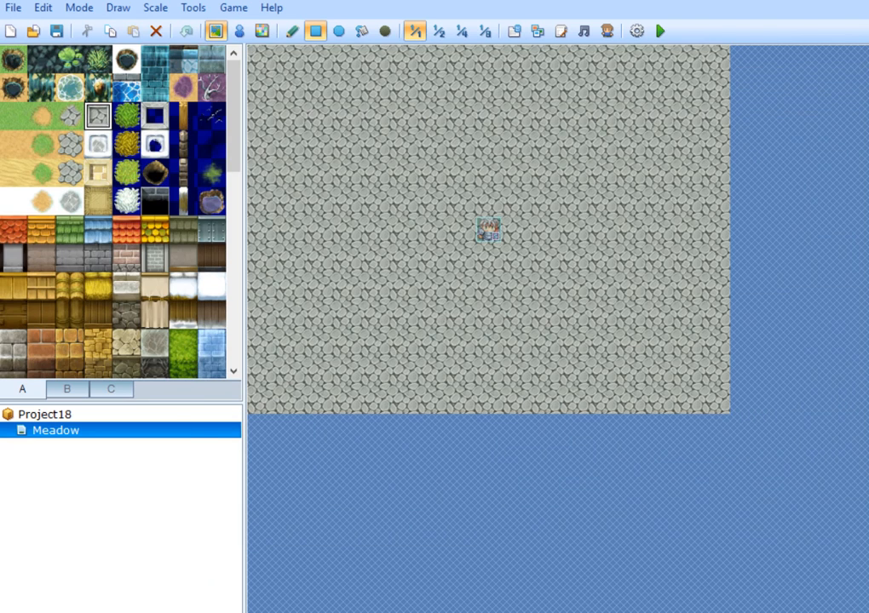
# Step: Return the Meadow map's tileset to 001:Field and apply the map properties
pyautogui.rightClick(85, 430)
pyautogui.click(152, 442)
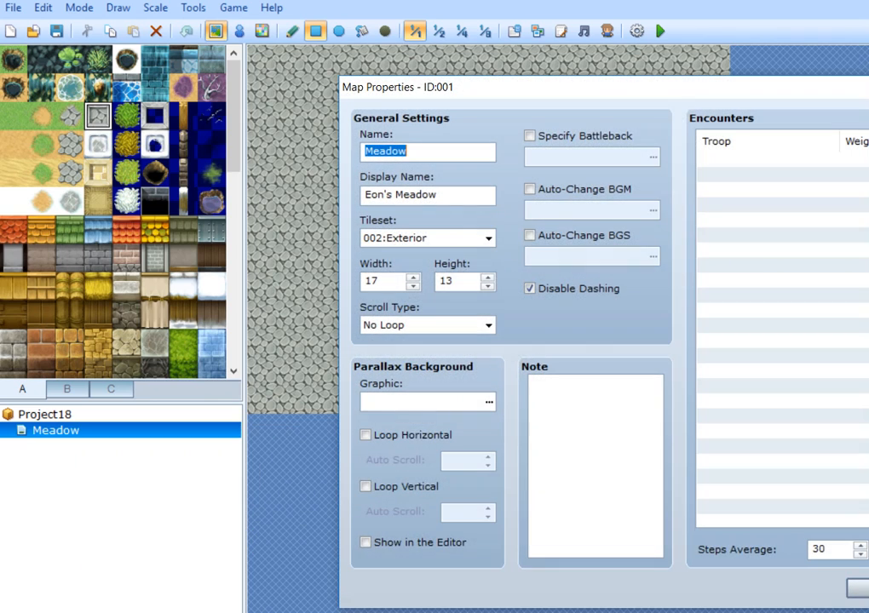
pyautogui.moveTo(511, 91); pyautogui.dragTo(292, 56)
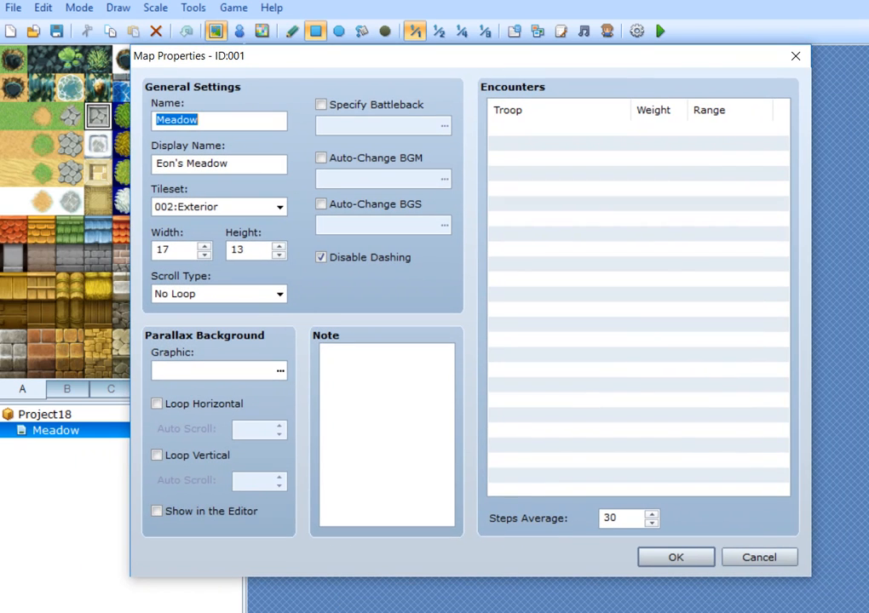
pyautogui.click(279, 207)
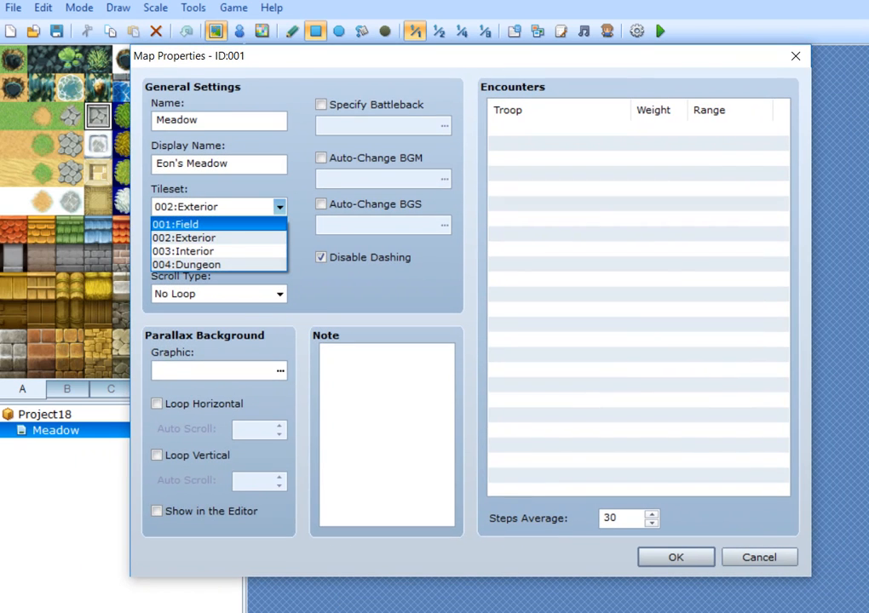
pyautogui.click(204, 225)
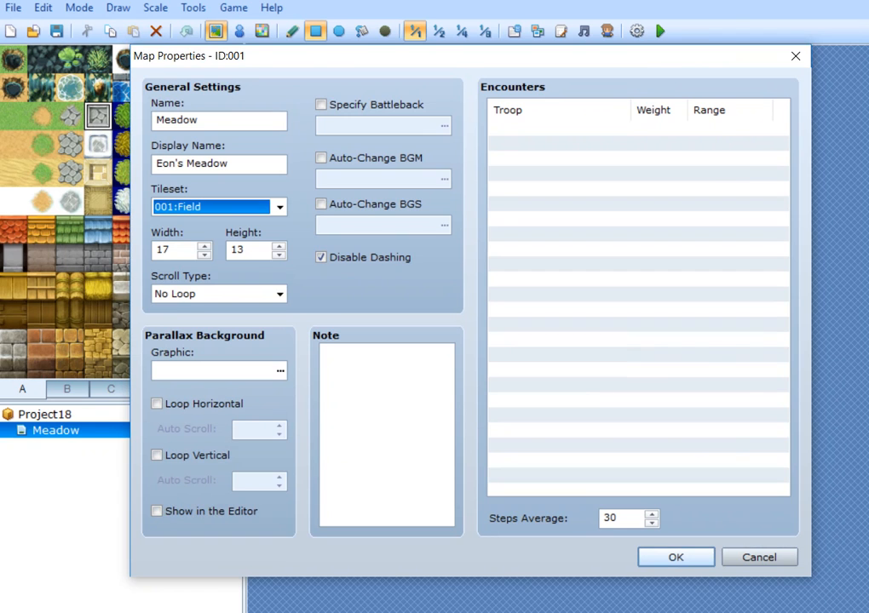
pyautogui.click(676, 556)
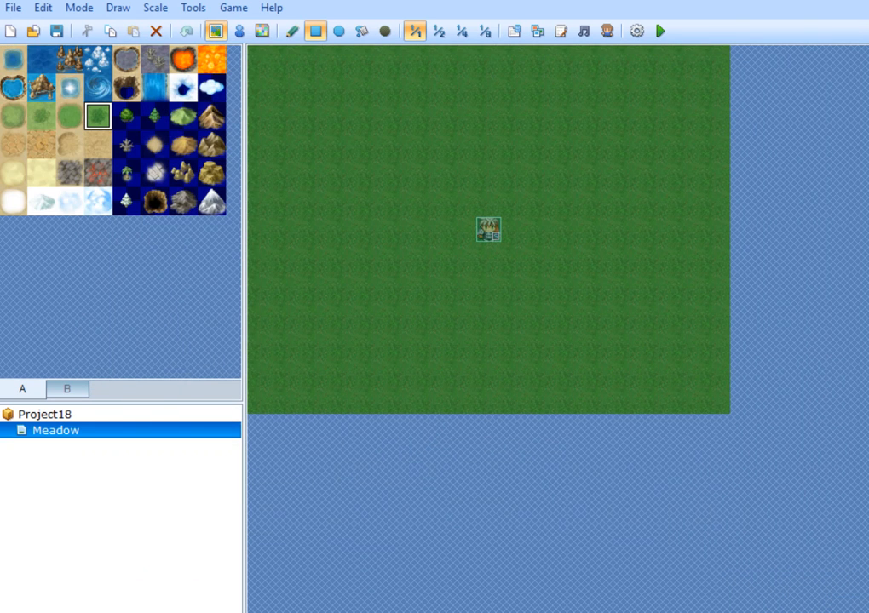
# Step: Create a new map directly under Project18 with the 002:Exterior tileset and dashing disabled
pyautogui.click(45, 415)
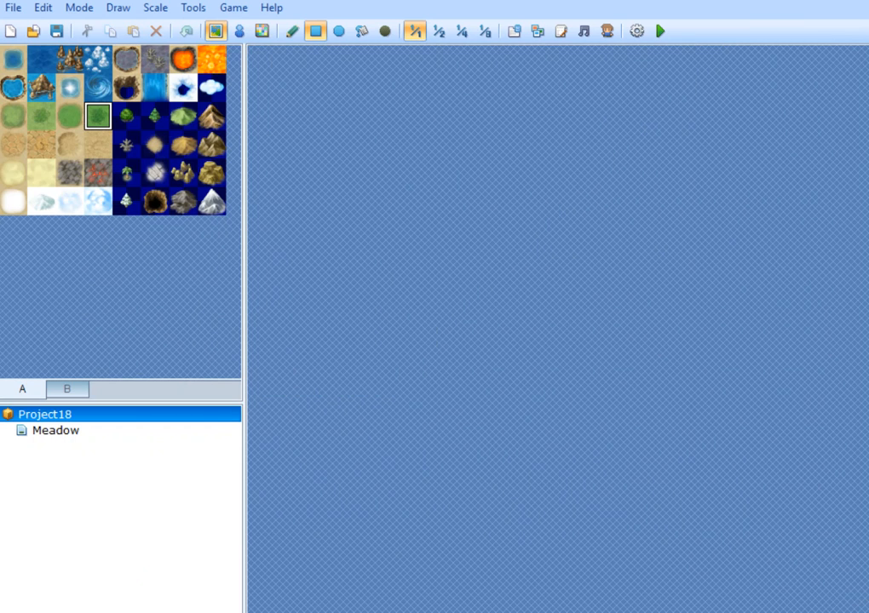
pyautogui.rightClick(58, 415)
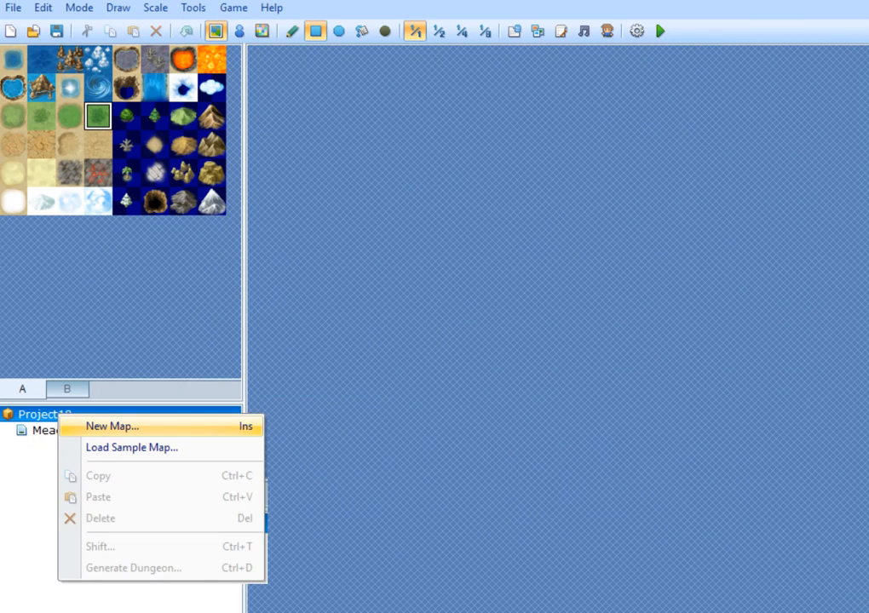
pyautogui.click(112, 426)
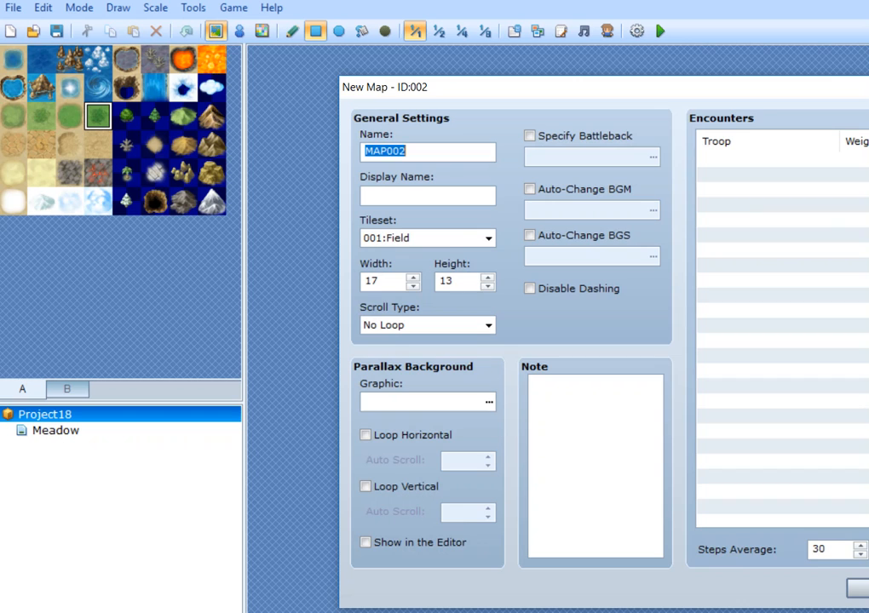
pyautogui.moveTo(503, 86); pyautogui.dragTo(330, 55)
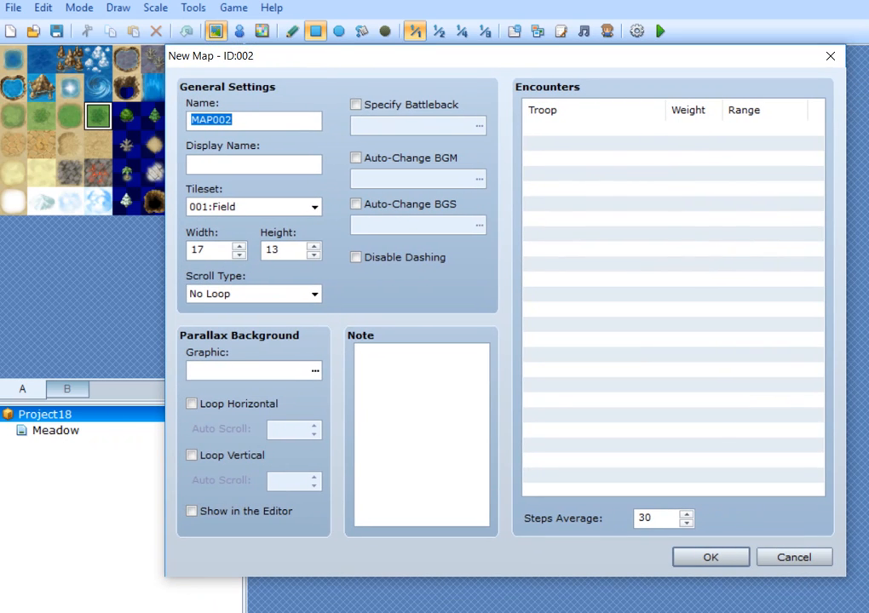
pyautogui.click(314, 207)
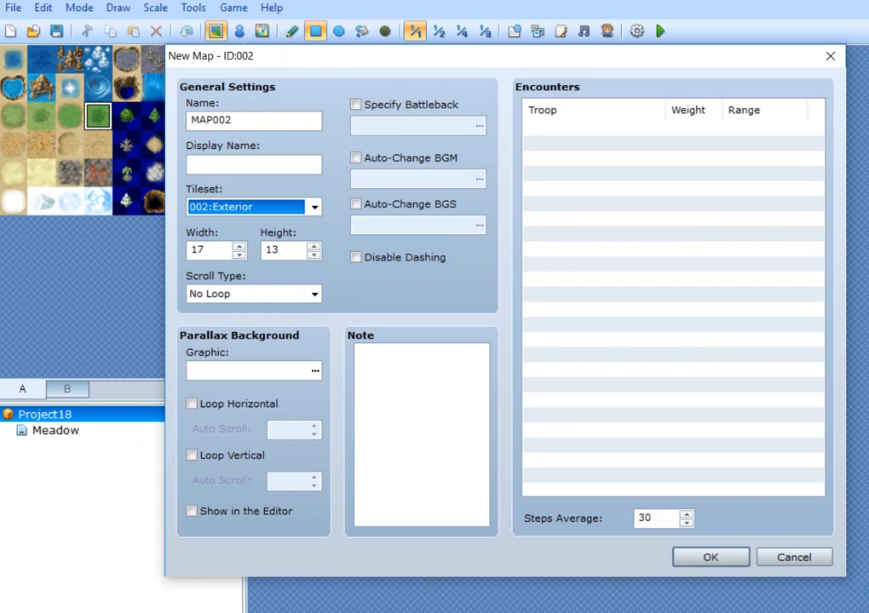
pyautogui.click(314, 207)
pyautogui.click(225, 238)
pyautogui.click(356, 257)
pyautogui.press('Return')
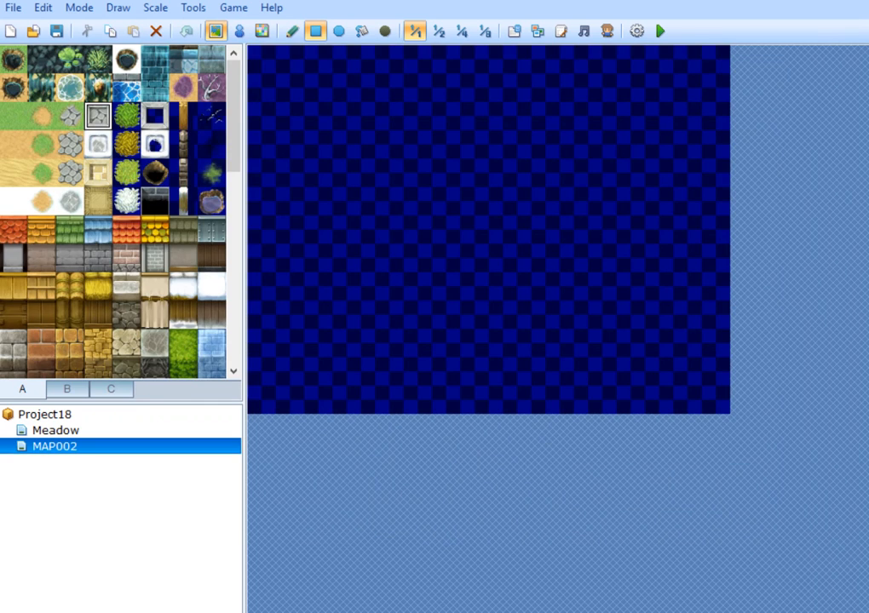
# Step: In MAP002's properties, set the name to Buildings and the display name to Eon's Inn, and apply them
pyautogui.rightClick(46, 446)
pyautogui.press('space')
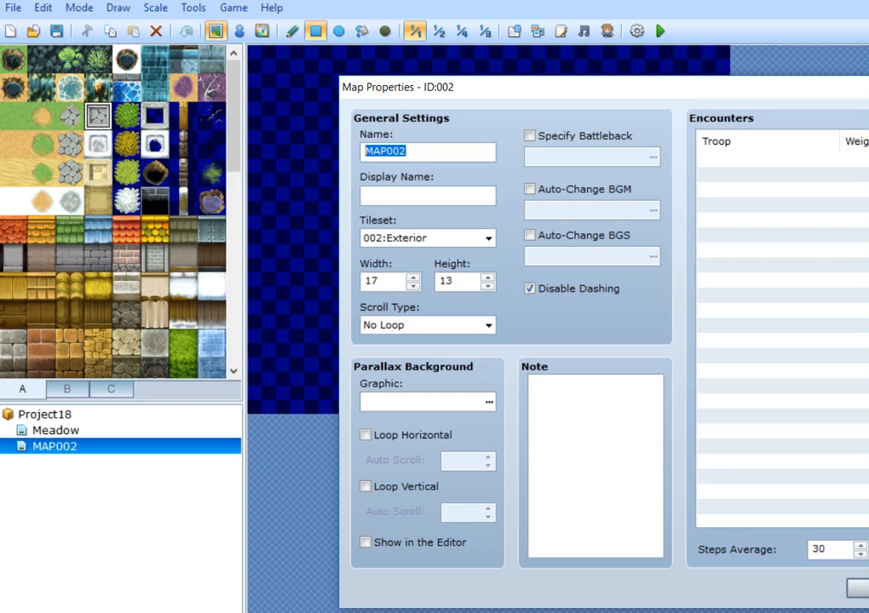
pyautogui.write('Bui')
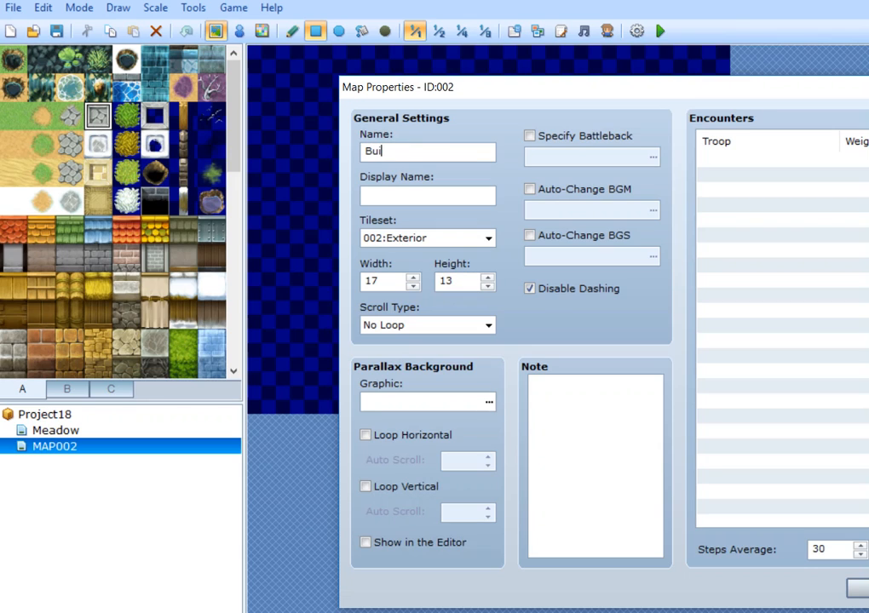
pyautogui.write('ldings')
pyautogui.click(467, 195)
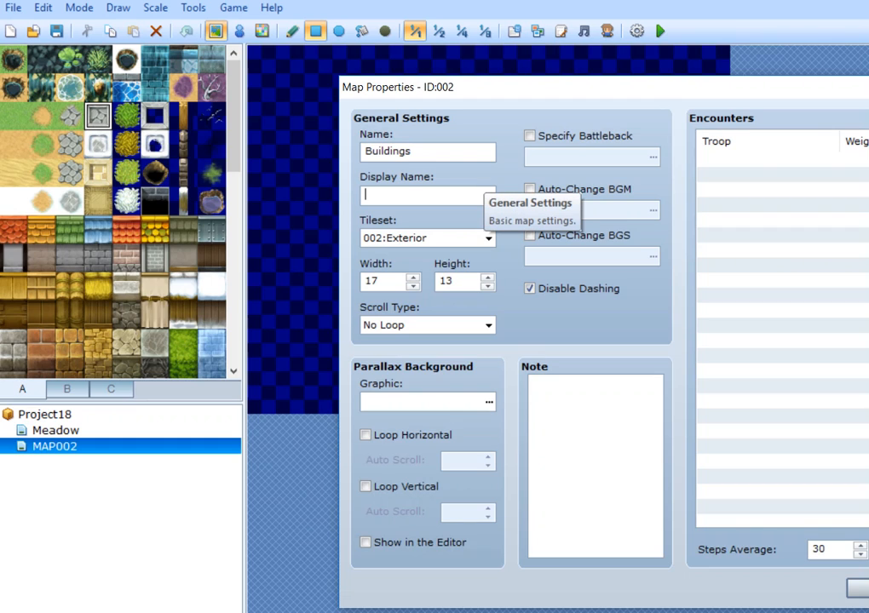
pyautogui.write("Eon's Inn")
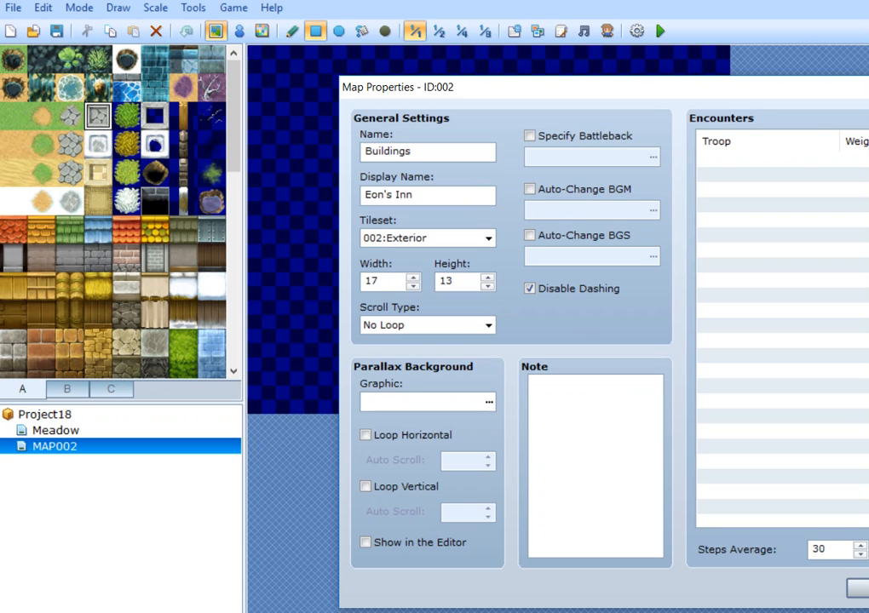
pyautogui.moveTo(585, 91); pyautogui.dragTo(465, 53)
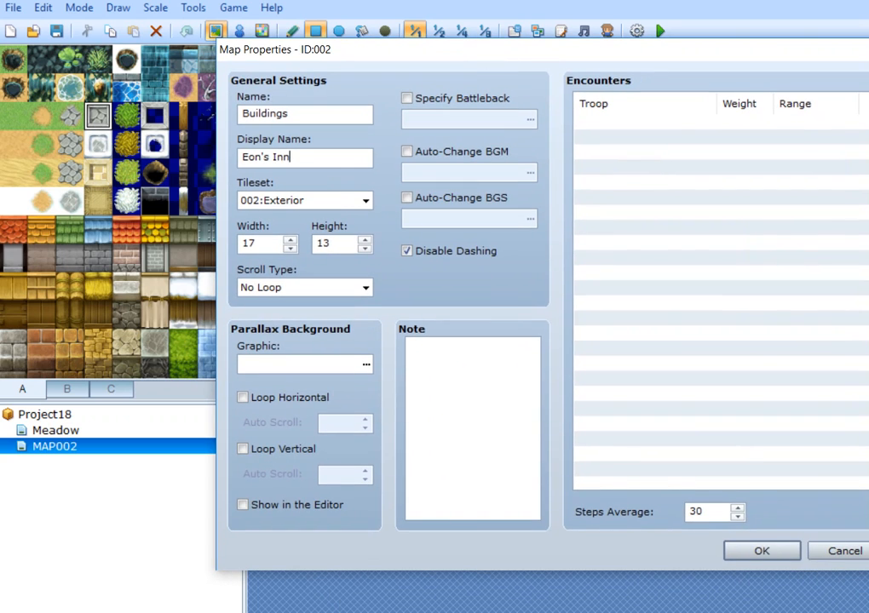
pyautogui.press('Return')
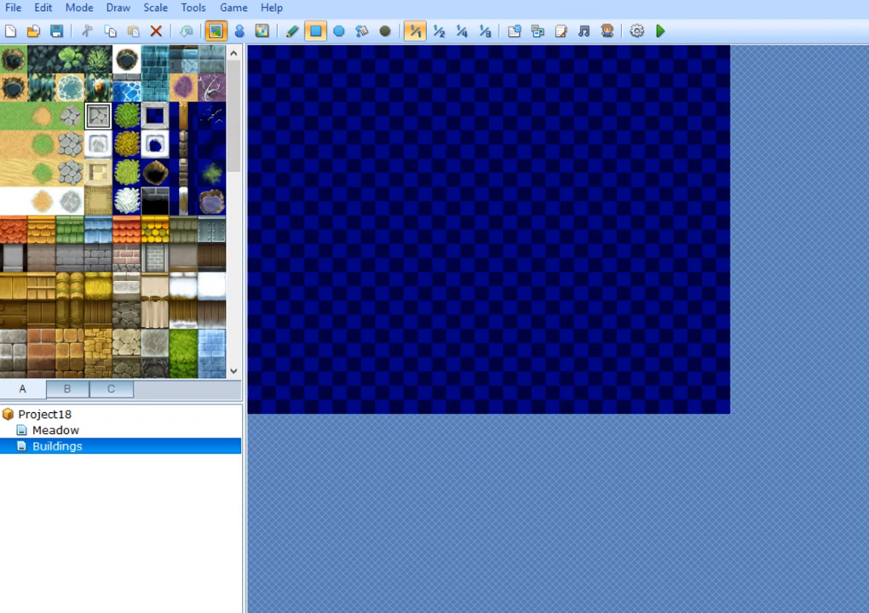
# Step: Fill the entire Buildings map with the plain orange-brown dirt ground tile
pyautogui.click(12, 116)
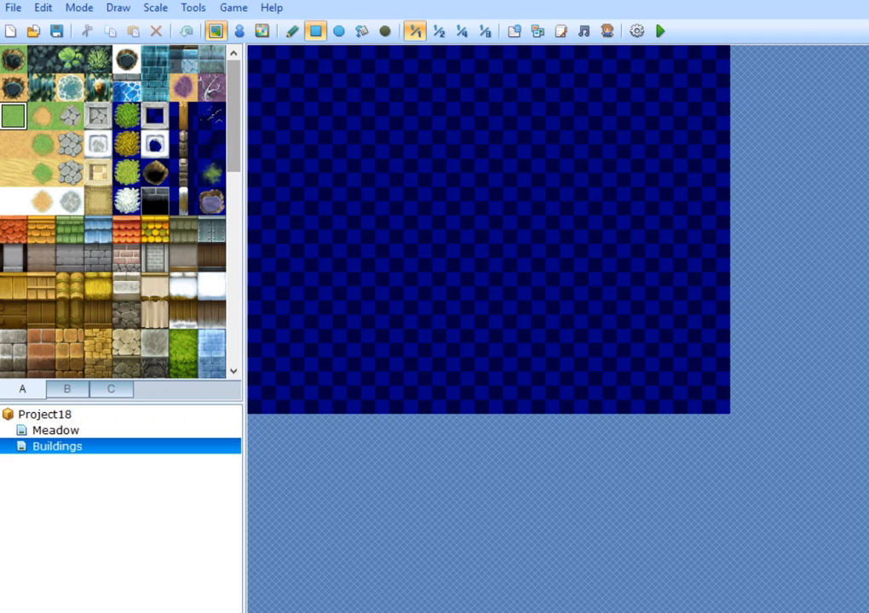
pyautogui.click(12, 145)
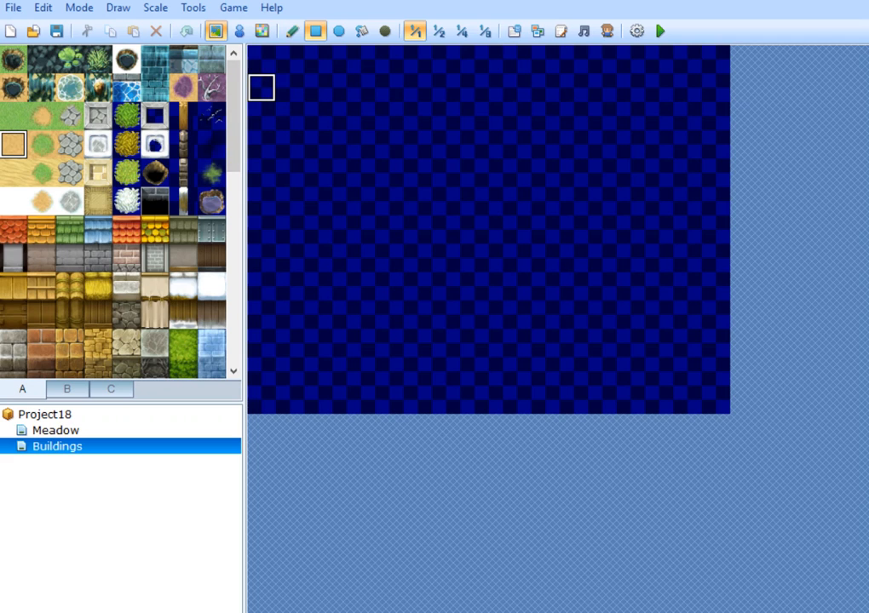
pyautogui.moveTo(259, 58)
pyautogui.mouseDown()
pyautogui.moveTo(462, 230)
pyautogui.moveTo(660, 345)
pyautogui.moveTo(688, 400)
pyautogui.moveTo(715, 401)
pyautogui.mouseUp()
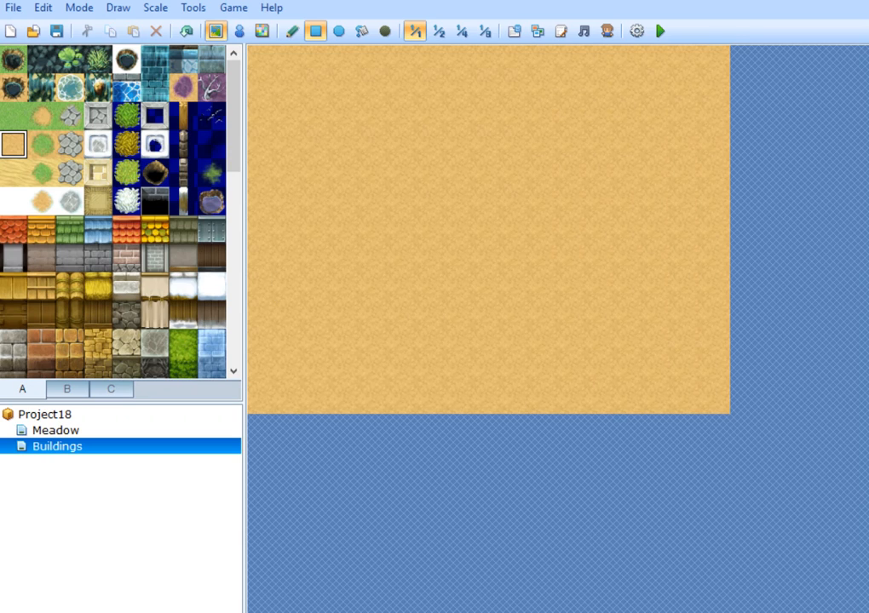
# Step: Draw a grey brick wall 14 tiles wide and 2 high near the map's top, with an equally large yellow-orange tiled roof directly above
pyautogui.click(70, 257)
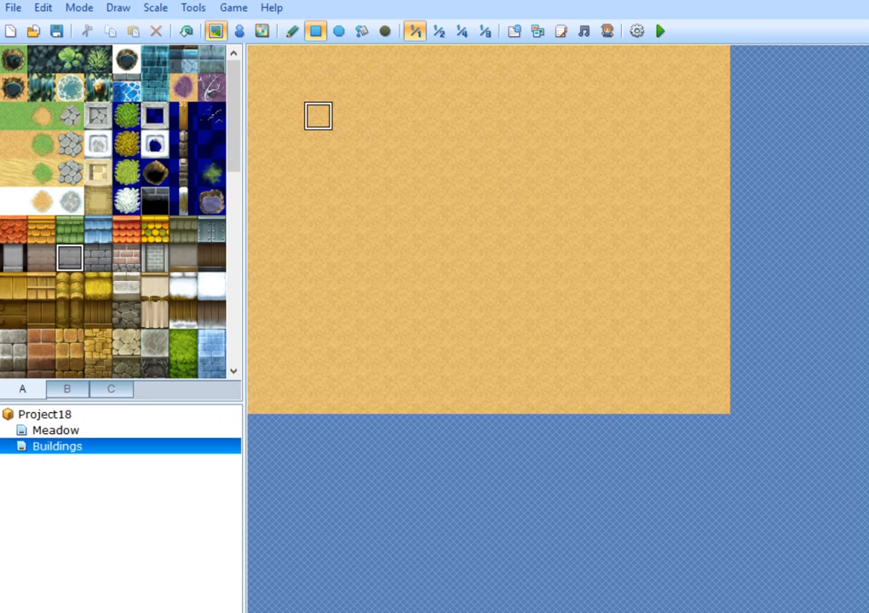
pyautogui.moveTo(289, 116)
pyautogui.mouseDown()
pyautogui.moveTo(658, 117)
pyautogui.moveTo(659, 128)
pyautogui.mouseUp()
pyautogui.click(154, 229)
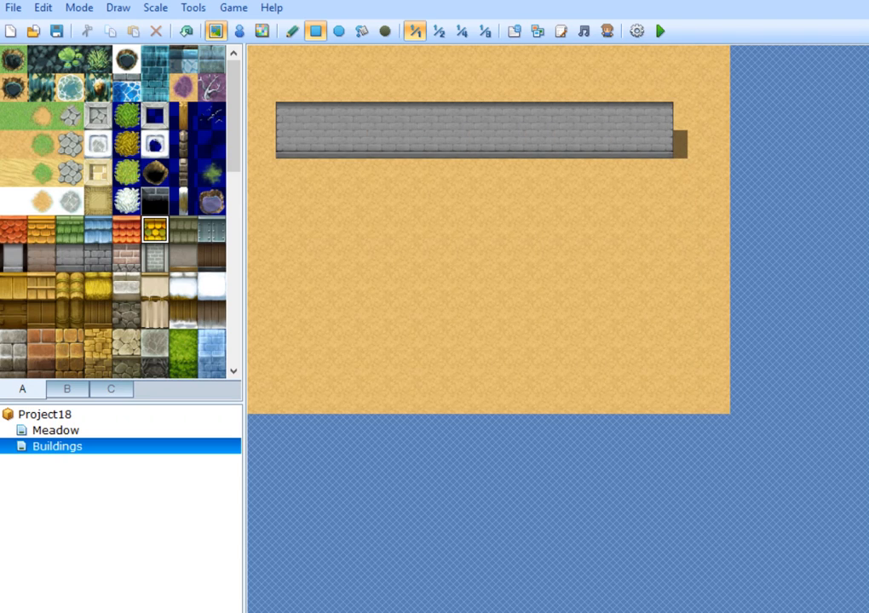
pyautogui.moveTo(290, 59)
pyautogui.mouseDown()
pyautogui.moveTo(290, 88)
pyautogui.moveTo(660, 87)
pyautogui.mouseUp()
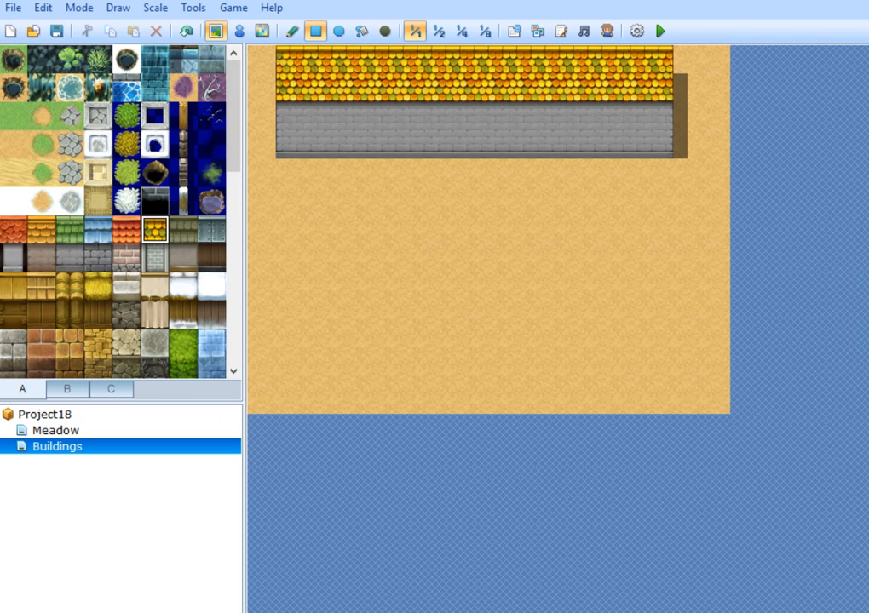
# Step: Place a two-tile-high arched wooden window on the brick wall, one tile in from its left end
pyautogui.click(67, 389)
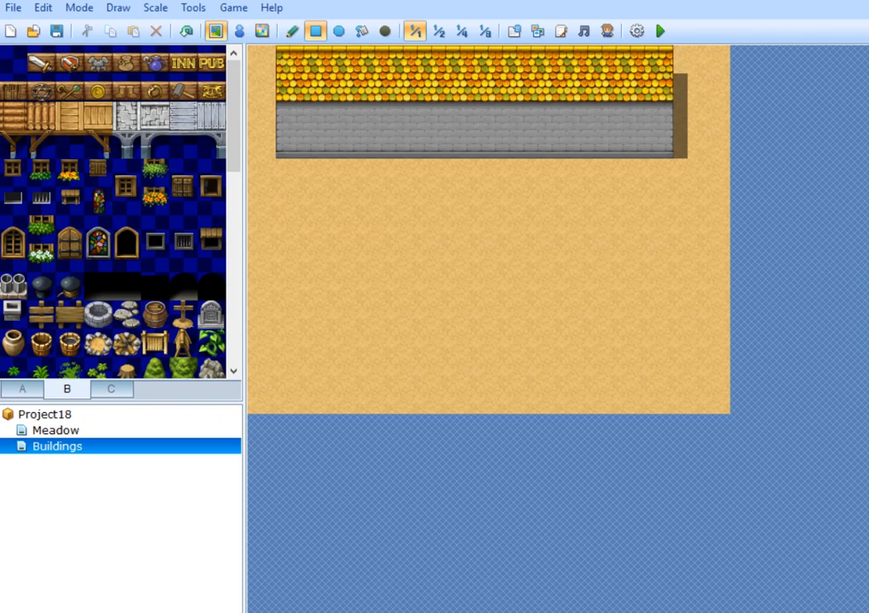
pyautogui.click(12, 231)
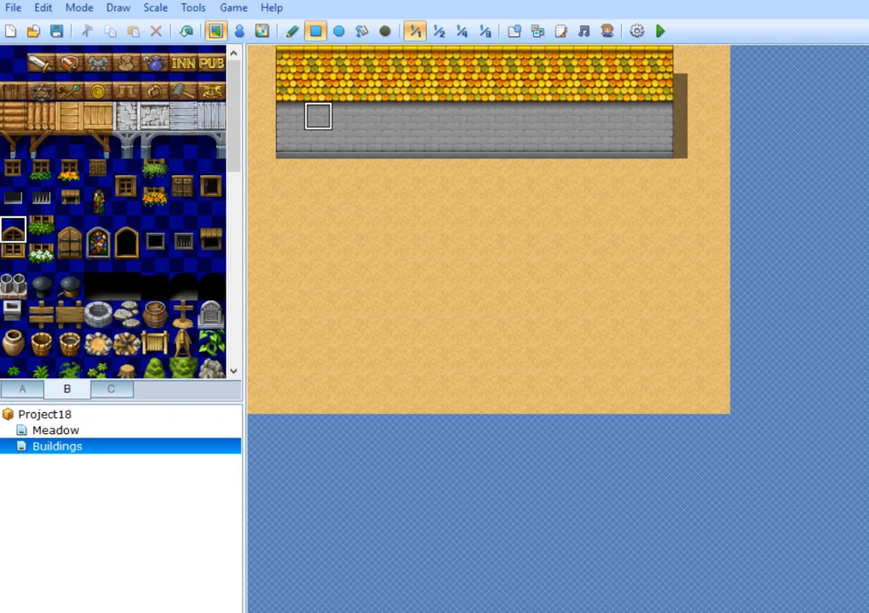
pyautogui.click(318, 116)
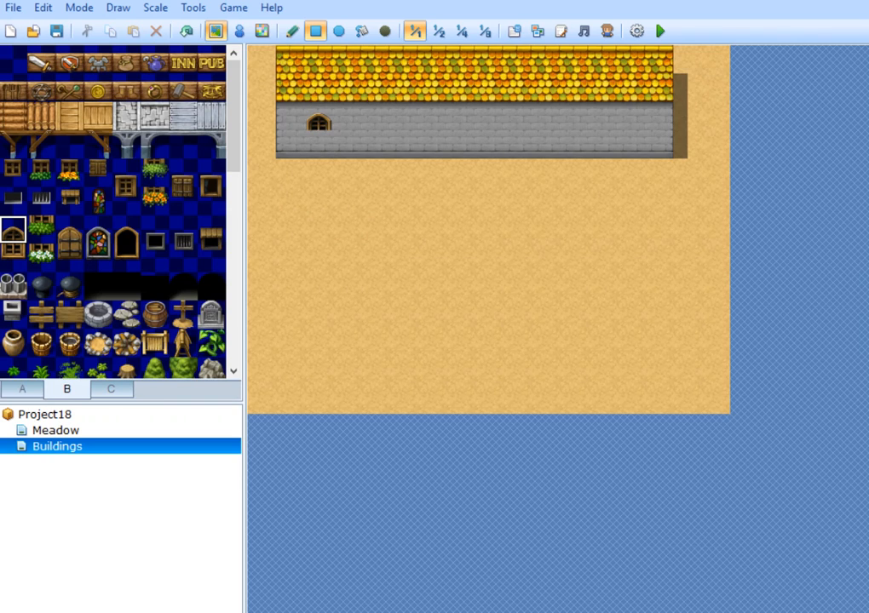
pyautogui.click(13, 257)
pyautogui.click(318, 142)
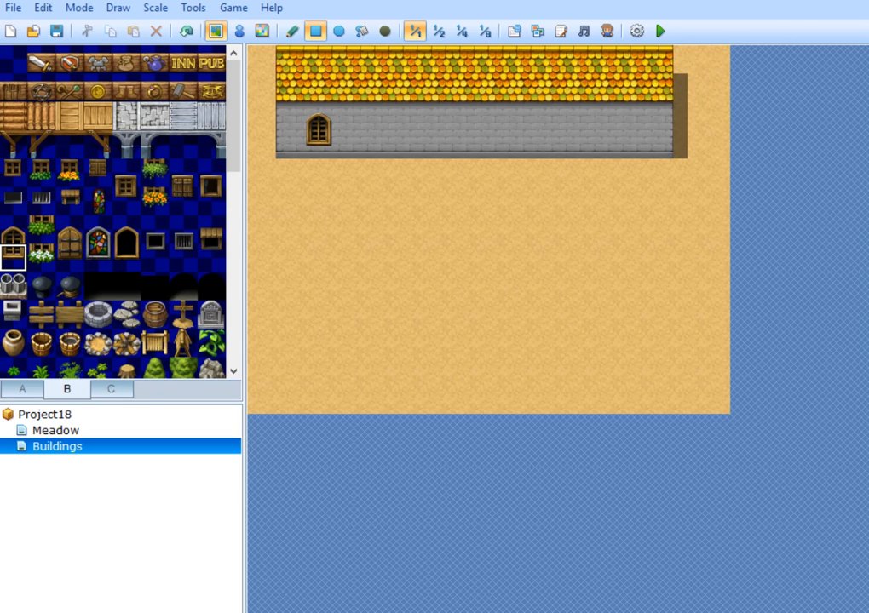
# Step: Place two windows with orange flower boxes in the wall's lower row, near the middle with one tile between them
pyautogui.click(69, 172)
pyautogui.click(460, 142)
pyautogui.click(516, 143)
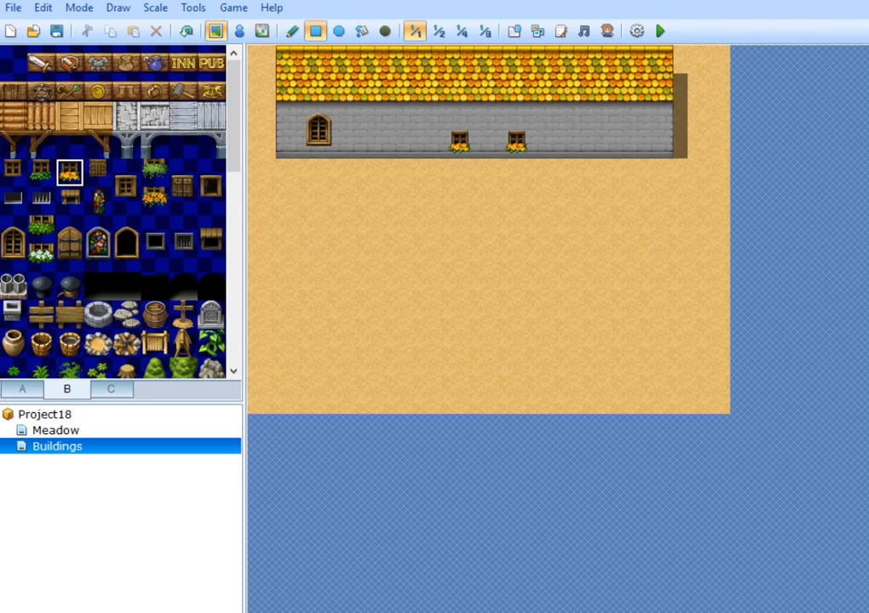
# Step: Place a second two-tile-high arched wooden window on the brick wall, one tile in from its right end
pyautogui.click(126, 173)
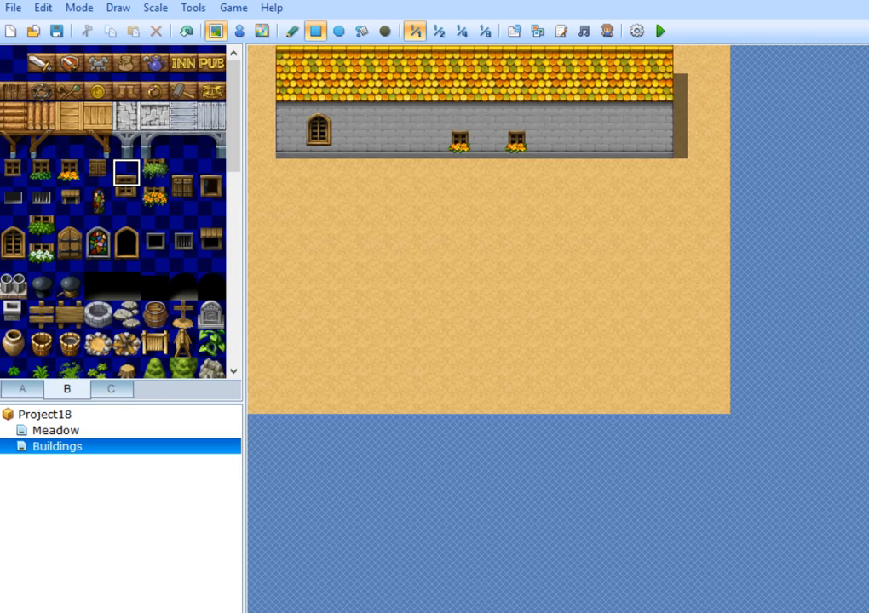
pyautogui.click(13, 231)
pyautogui.click(630, 120)
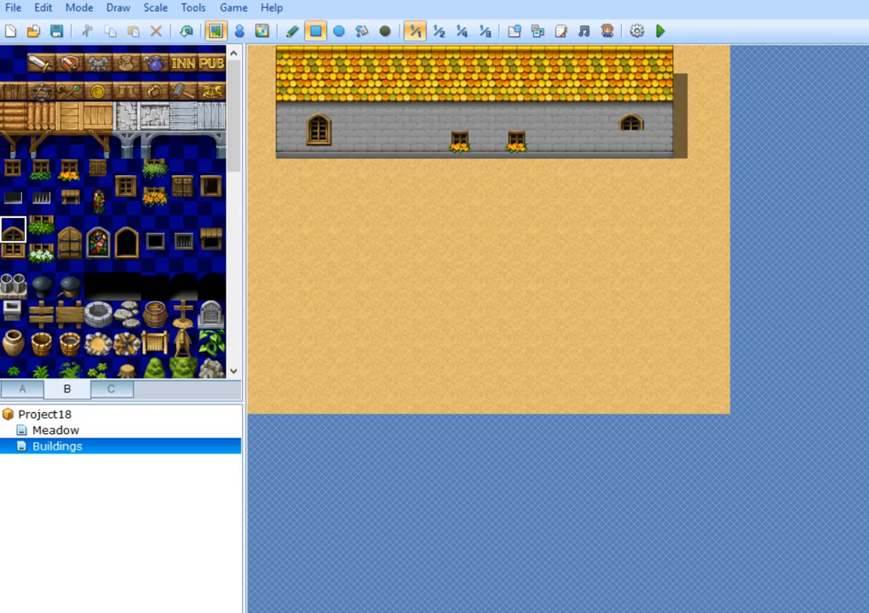
pyautogui.click(13, 258)
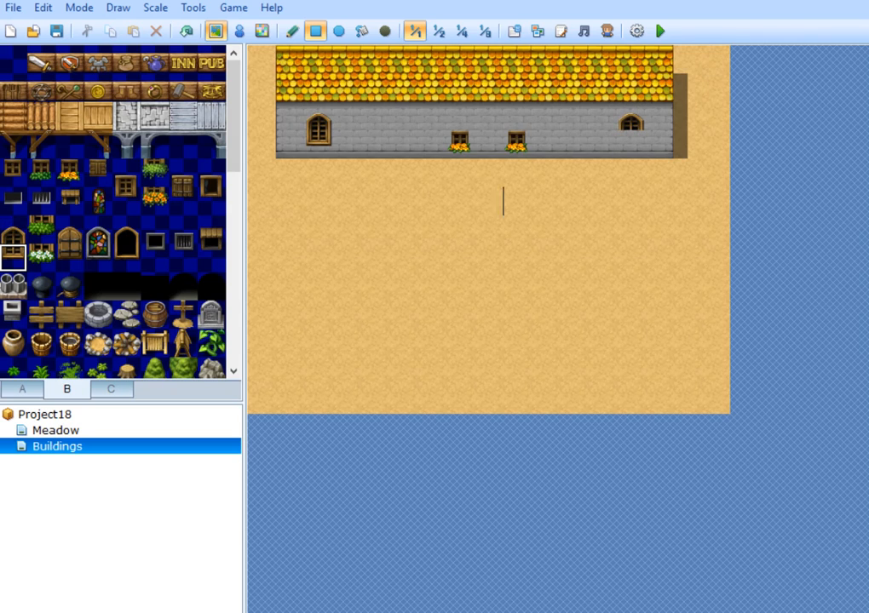
pyautogui.click(630, 138)
# Step: Open the sample map loader for Project18 and skim the list of available maps through to its end
pyautogui.click(45, 415)
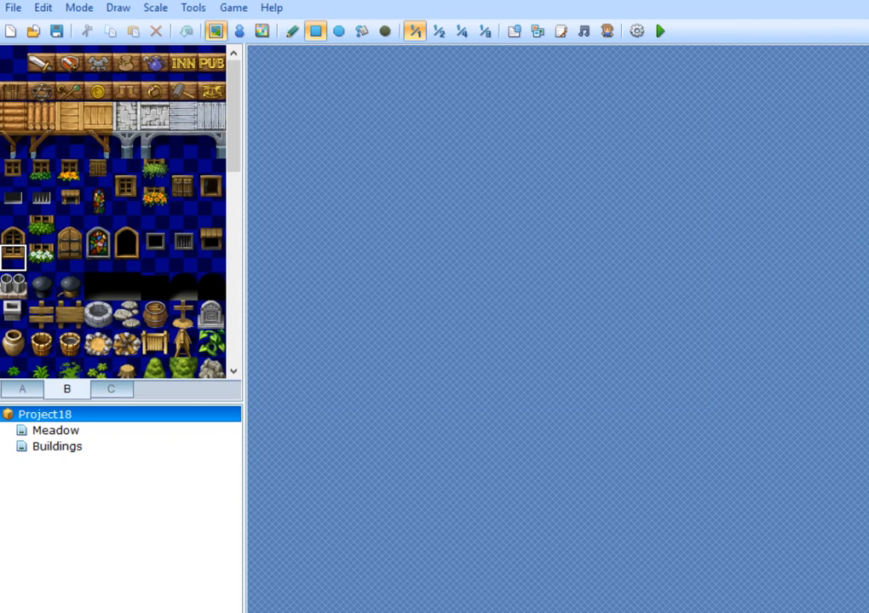
pyautogui.rightClick(40, 414)
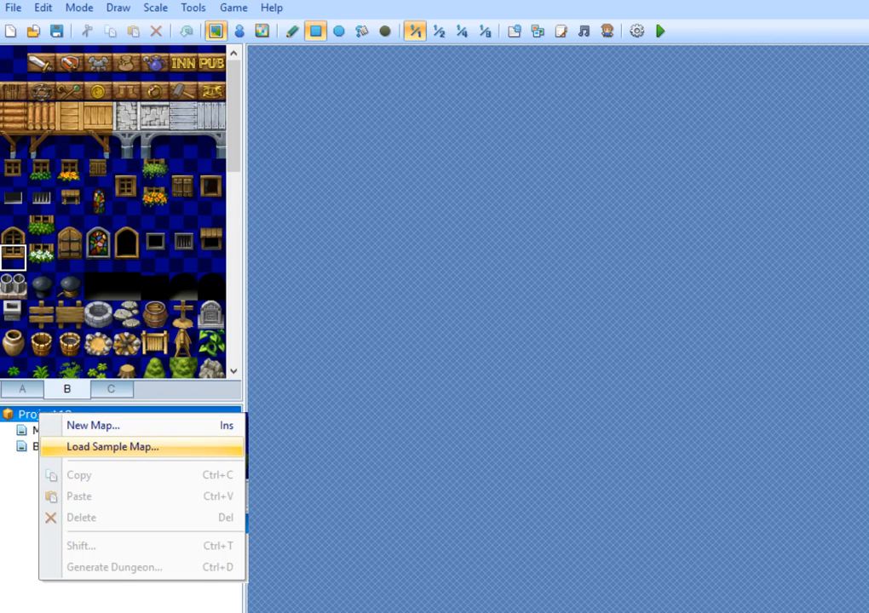
pyautogui.click(112, 447)
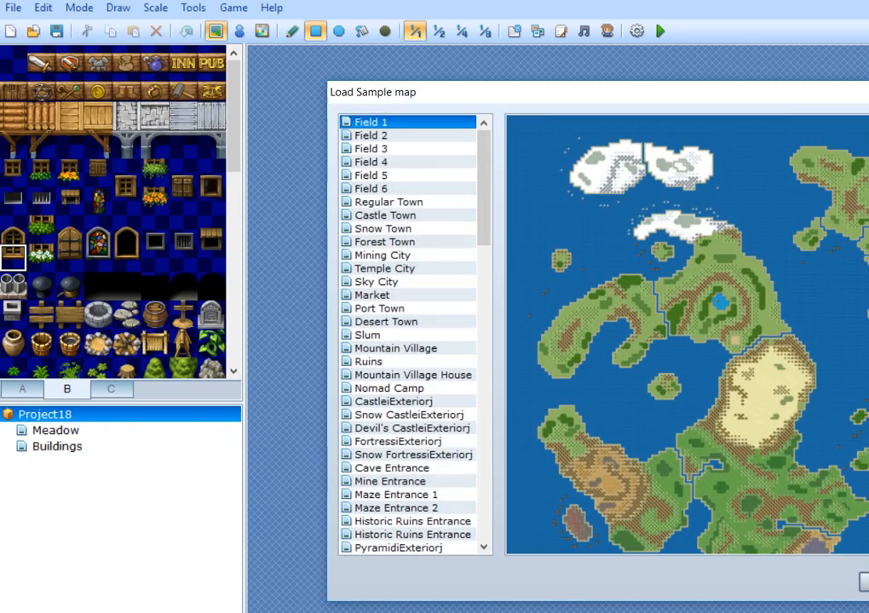
pyautogui.moveTo(516, 94); pyautogui.dragTo(338, 64)
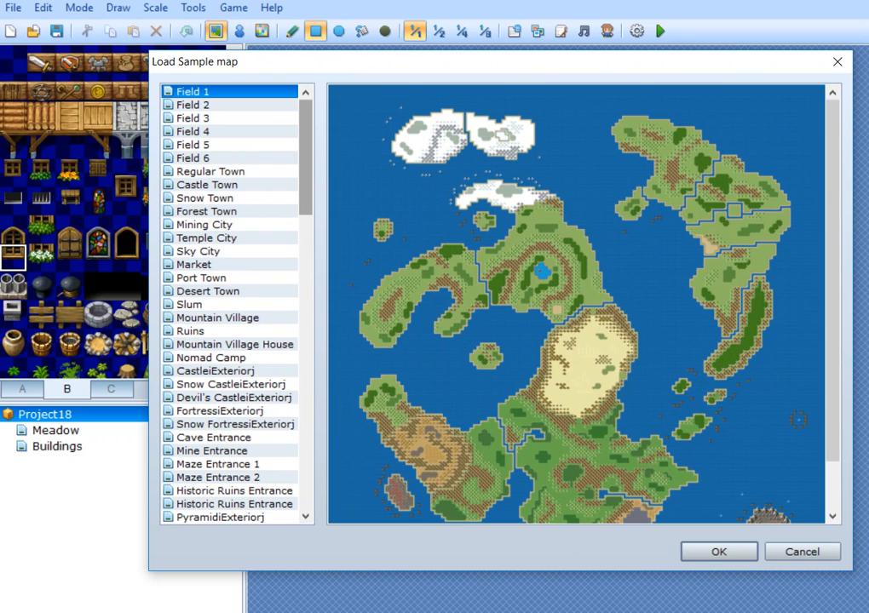
pyautogui.scroll(-20, 229, 304)
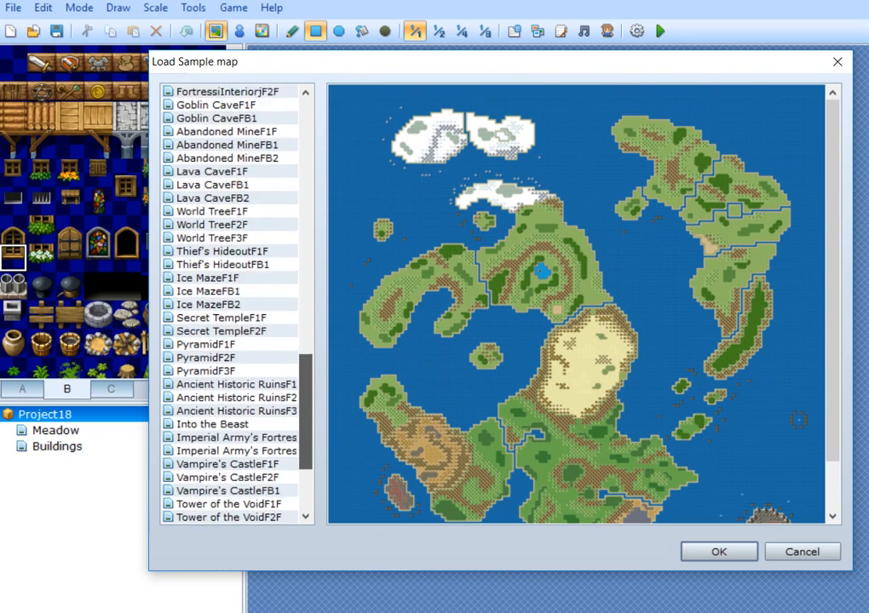
pyautogui.scroll(20, 229, 304)
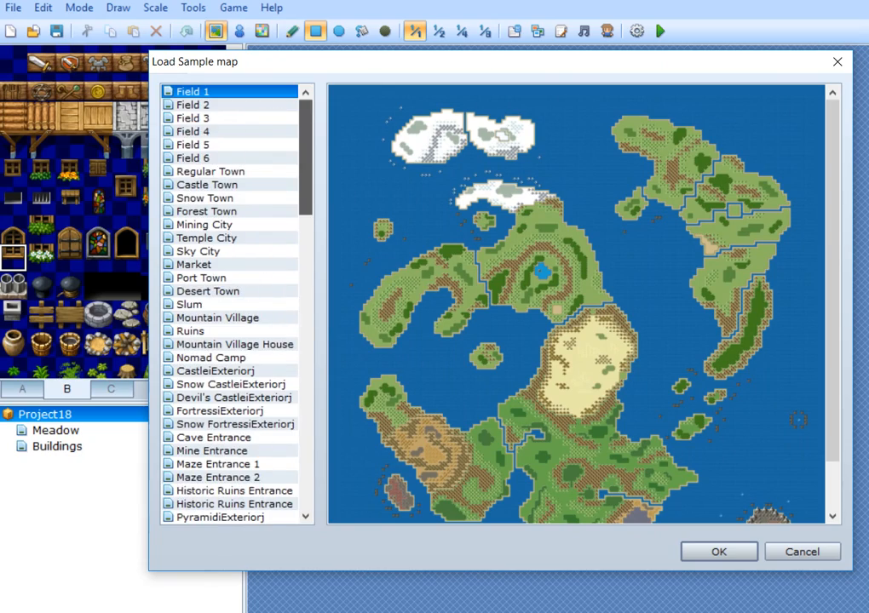
pyautogui.scroll(-20, 230, 304)
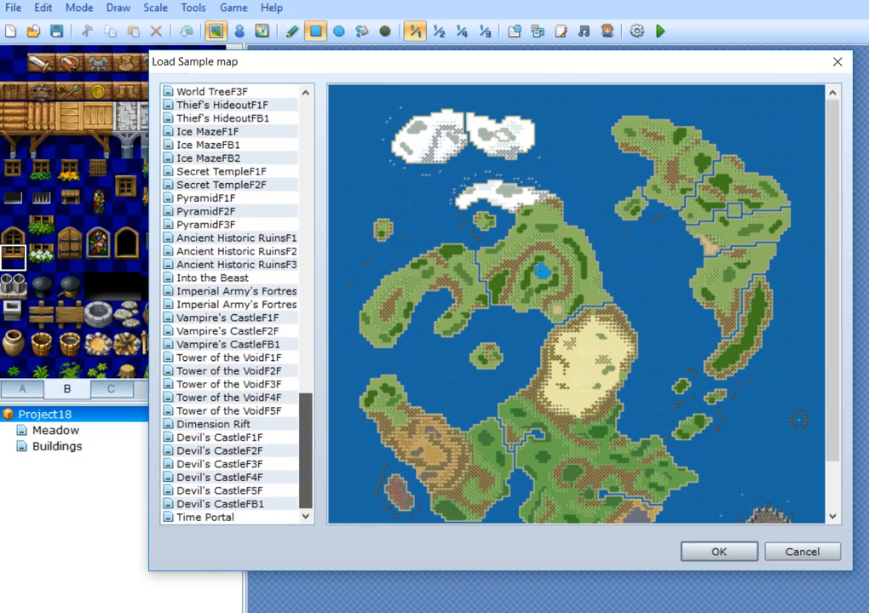
# Step: Preview the sample maps at the end of the list, going from Time Portal back through the Devil's Castle floors
pyautogui.click(205, 517)
pyautogui.click(220, 504)
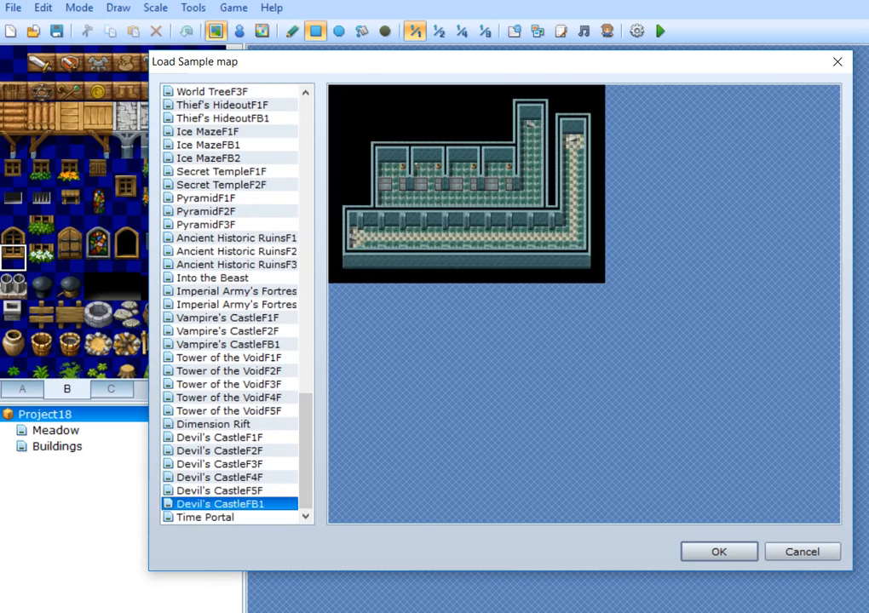
pyautogui.press('Up')
pyautogui.press('Up')
pyautogui.press('Up')
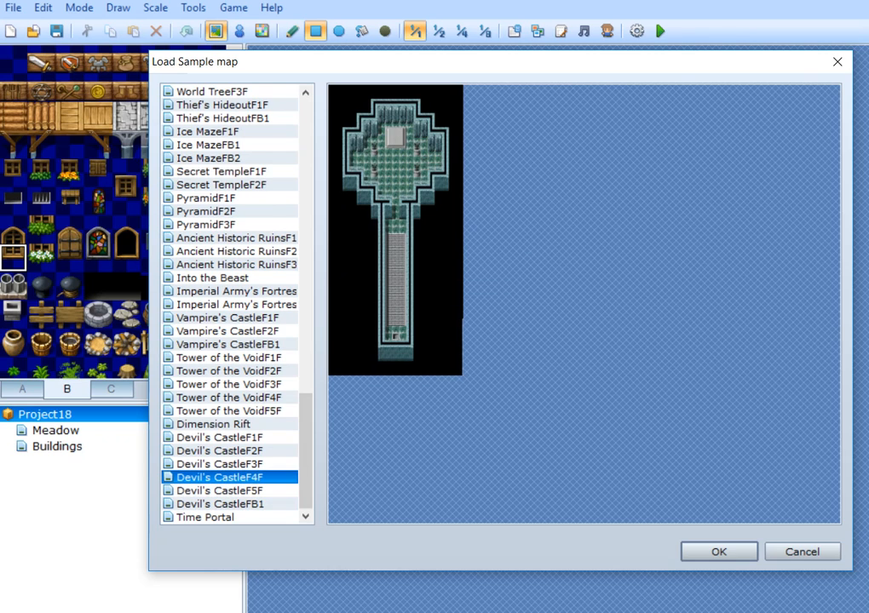
pyautogui.press('Up')
pyautogui.press('Up')
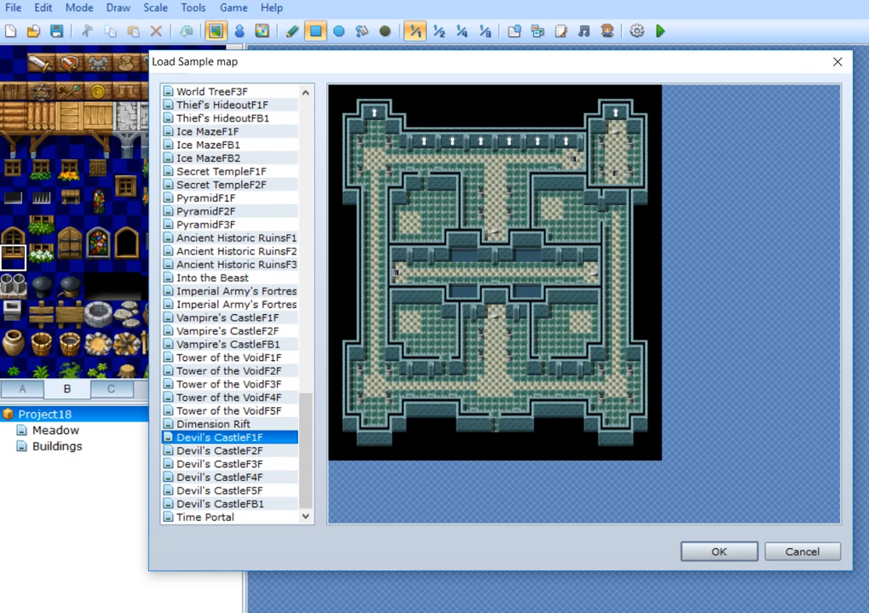
pyautogui.press('Up')
# Step: Preview the Field sample maps at the start of the list, from Field 1 to Field 6
pyautogui.moveTo(305, 447); pyautogui.dragTo(305, 152)
pyautogui.click(193, 91)
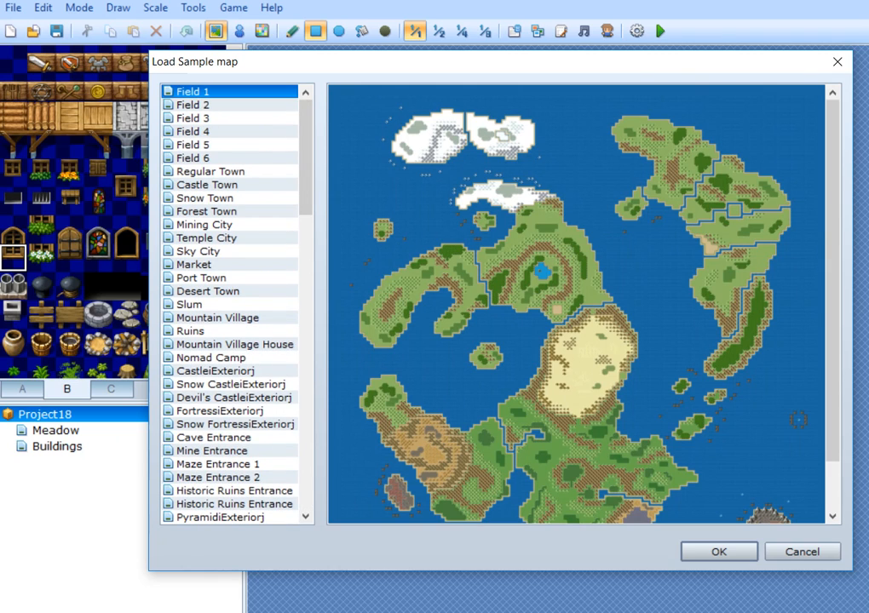
pyautogui.scroll(-2, 576, 303)
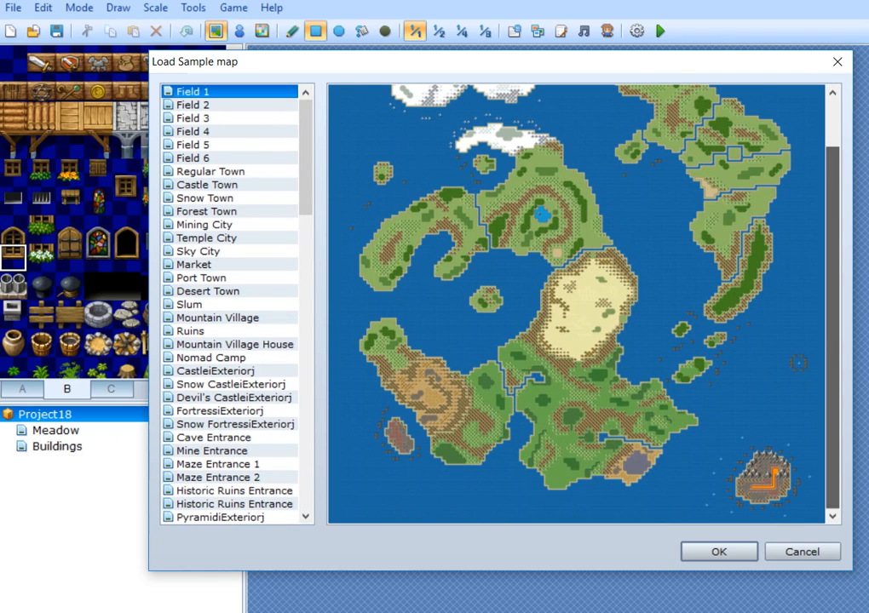
pyautogui.click(193, 105)
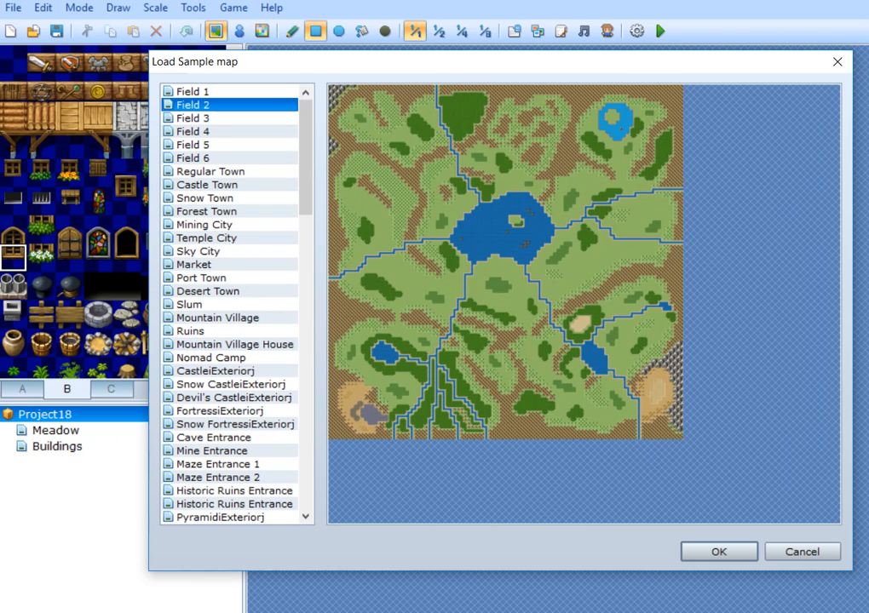
pyautogui.click(193, 118)
pyautogui.click(193, 131)
pyautogui.click(194, 158)
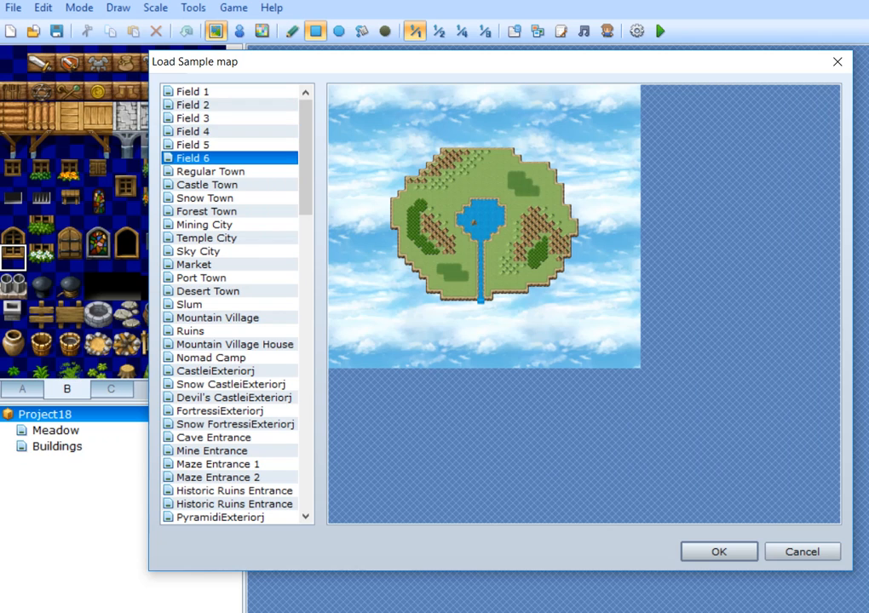
pyautogui.click(193, 144)
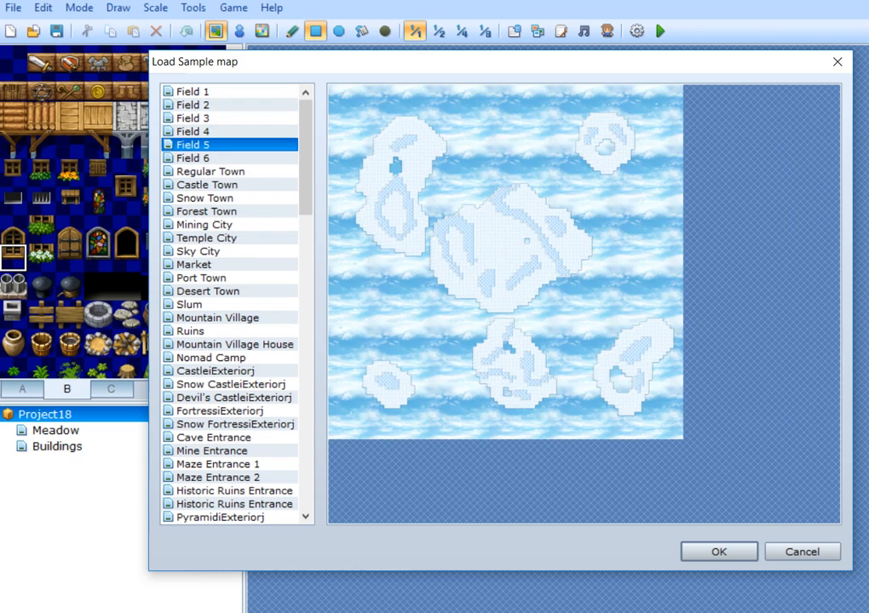
# Step: Preview town, city, ruins, castle and fortress exterior sample maps, along with the mine and cave entrances
pyautogui.click(205, 198)
pyautogui.click(198, 251)
pyautogui.click(193, 332)
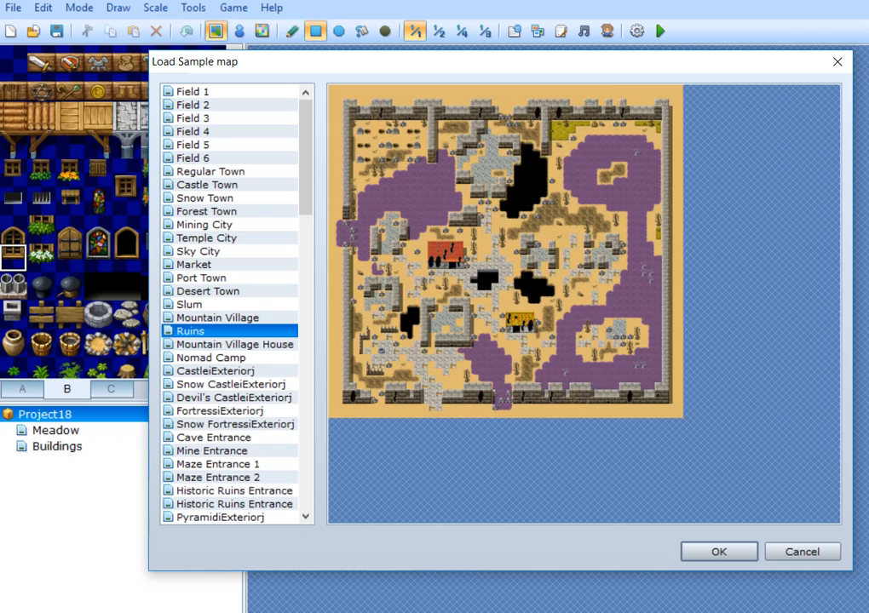
pyautogui.click(213, 398)
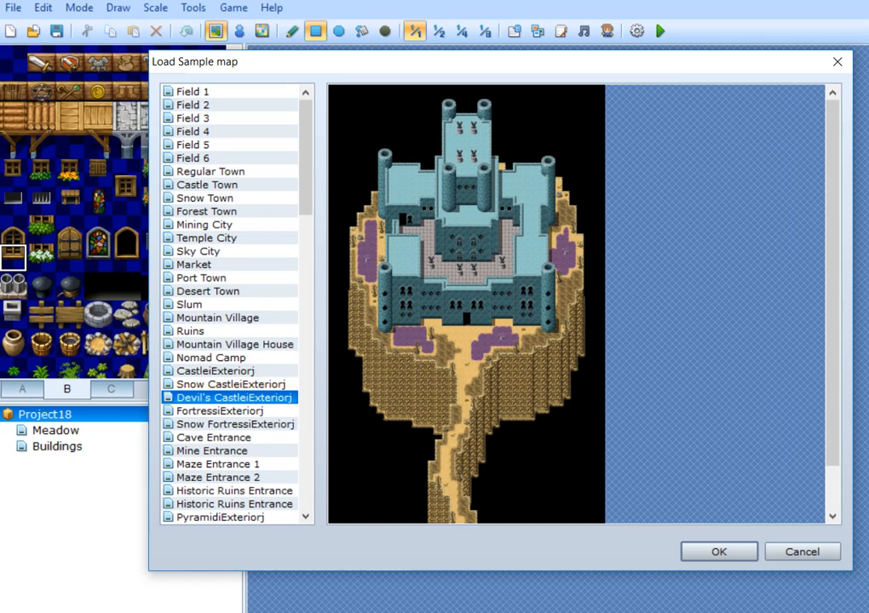
pyautogui.click(220, 411)
pyautogui.click(220, 424)
pyautogui.click(213, 451)
pyautogui.click(213, 438)
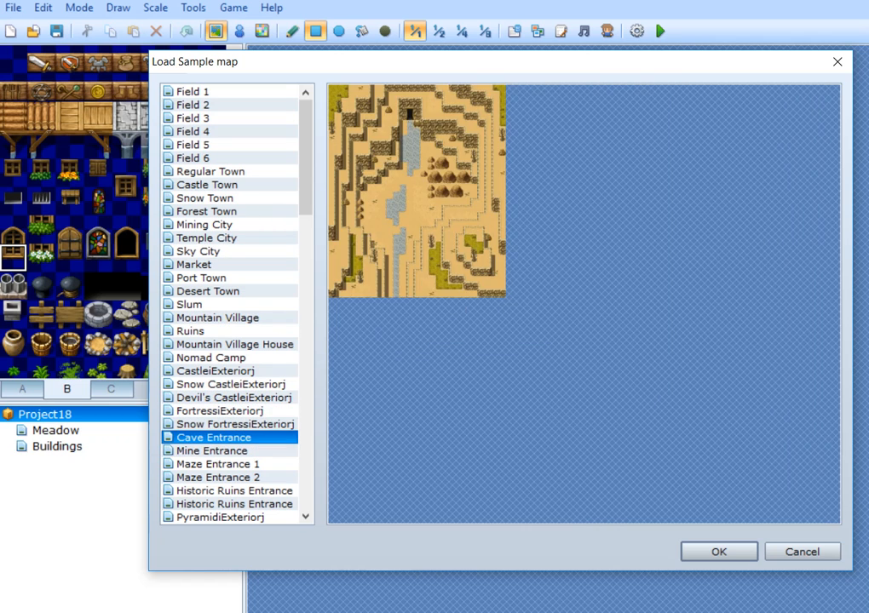
# Step: Preview the forest, spring and house sample maps, including House B, Village Headman's House and MansionF1F
pyautogui.scroll(-8, 230, 303)
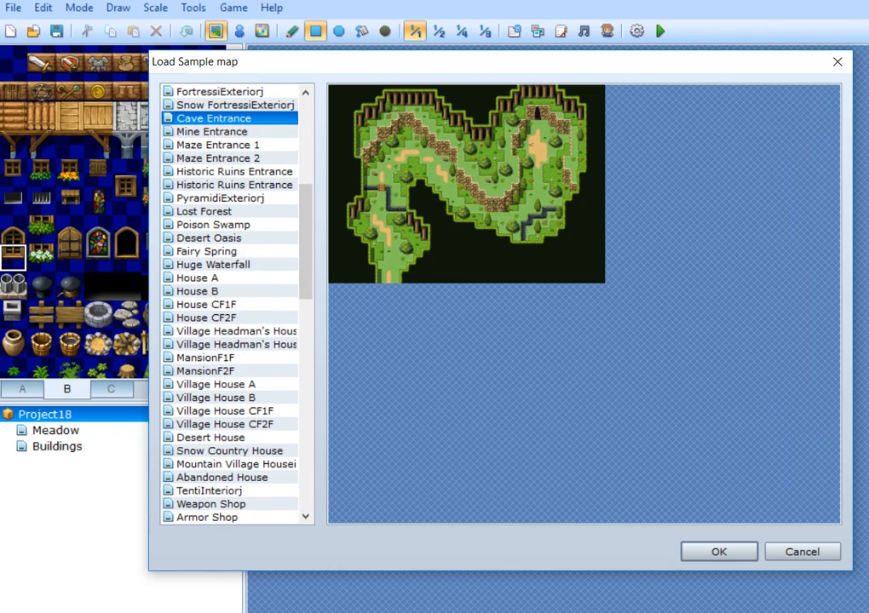
pyautogui.click(213, 212)
pyautogui.click(213, 251)
pyautogui.click(213, 291)
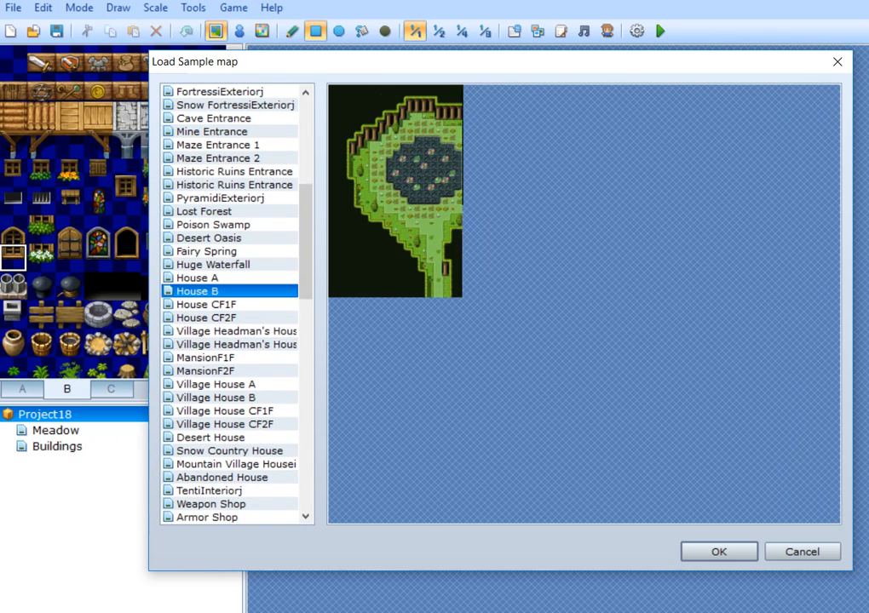
pyautogui.click(221, 345)
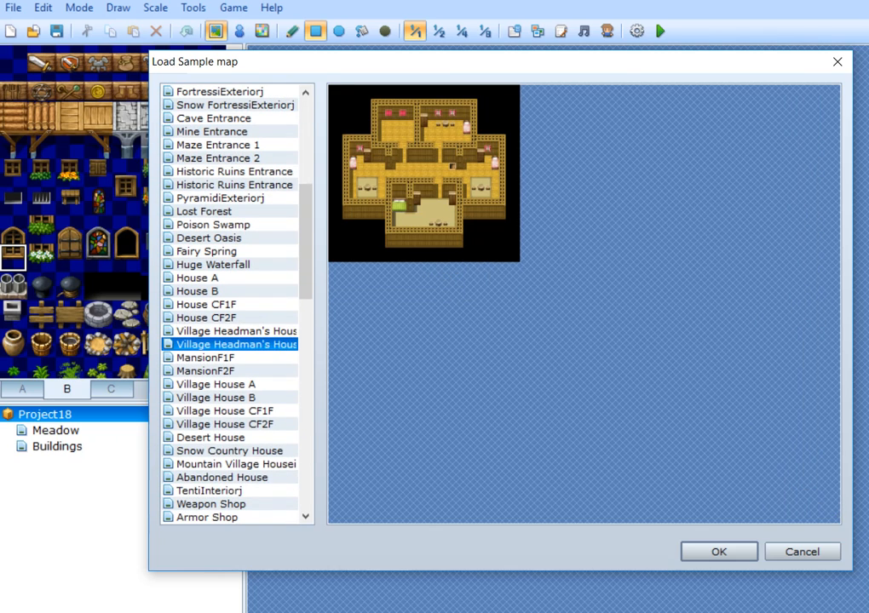
pyautogui.click(221, 397)
pyautogui.click(221, 358)
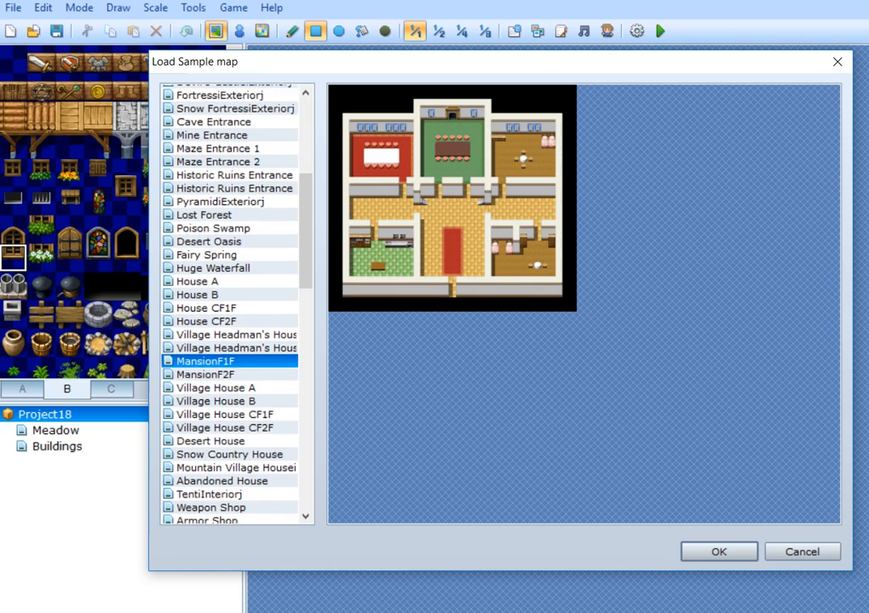
# Step: Compare the InnF1F and InnF2F sample maps and load InnF2F into the project
pyautogui.scroll(5, 230, 303)
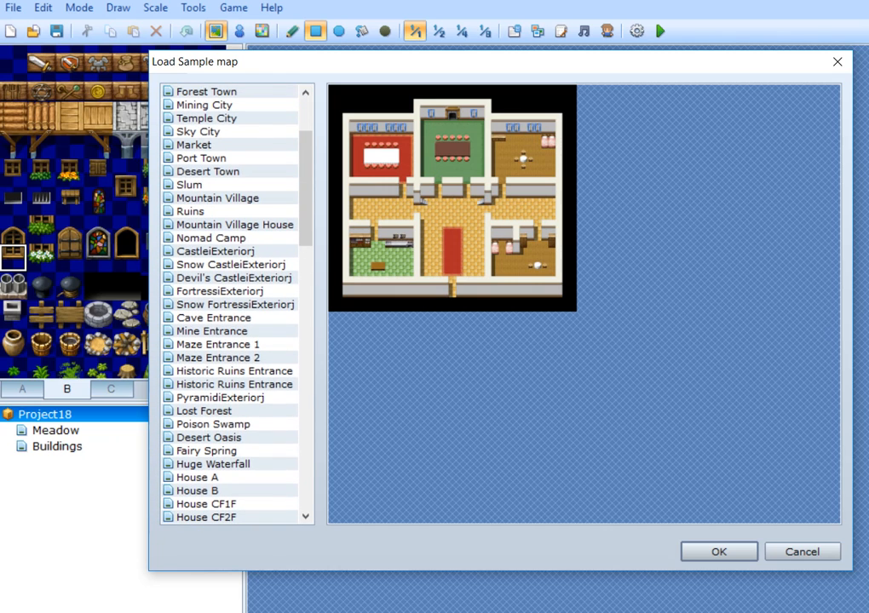
pyautogui.scroll(-3, 236, 303)
pyautogui.scroll(-5, 237, 303)
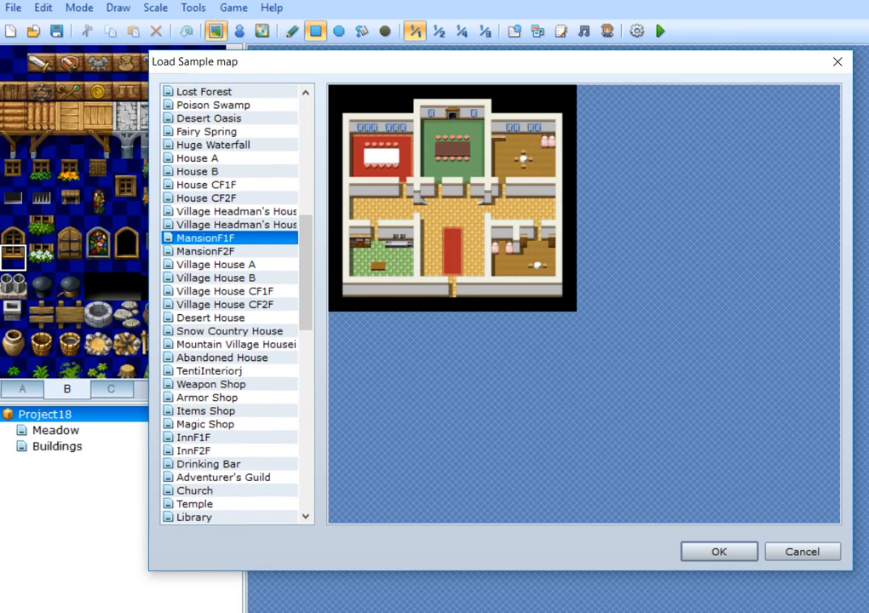
pyautogui.scroll(-2, 237, 303)
pyautogui.click(195, 358)
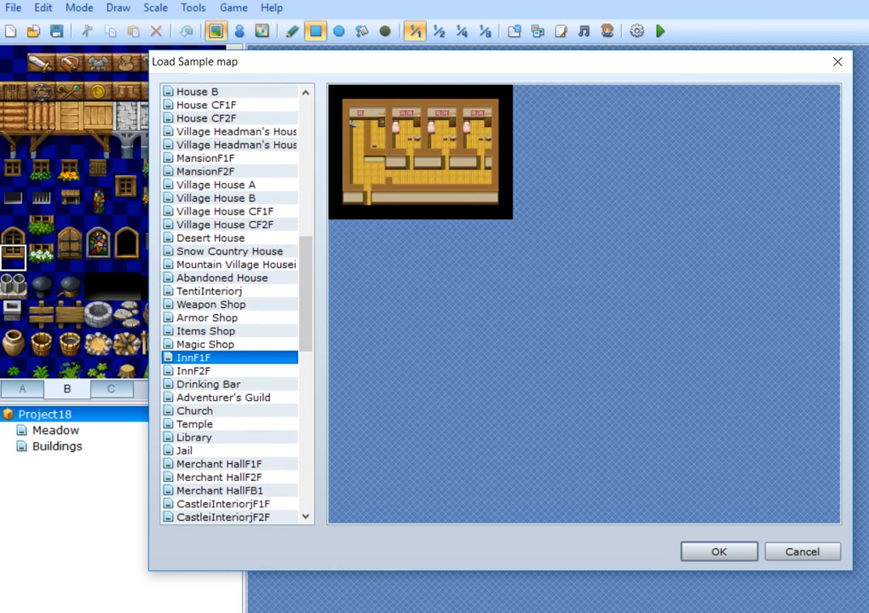
pyautogui.click(195, 371)
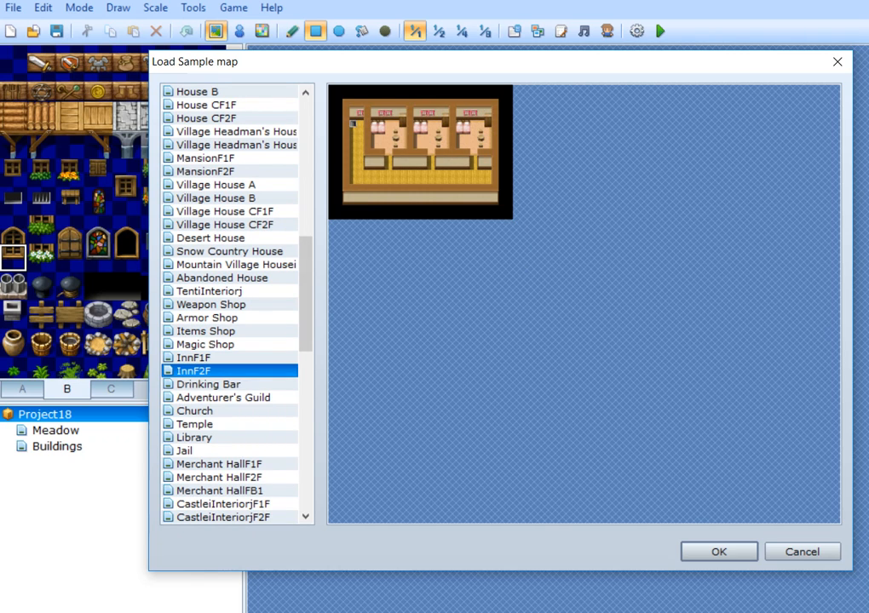
pyautogui.click(719, 552)
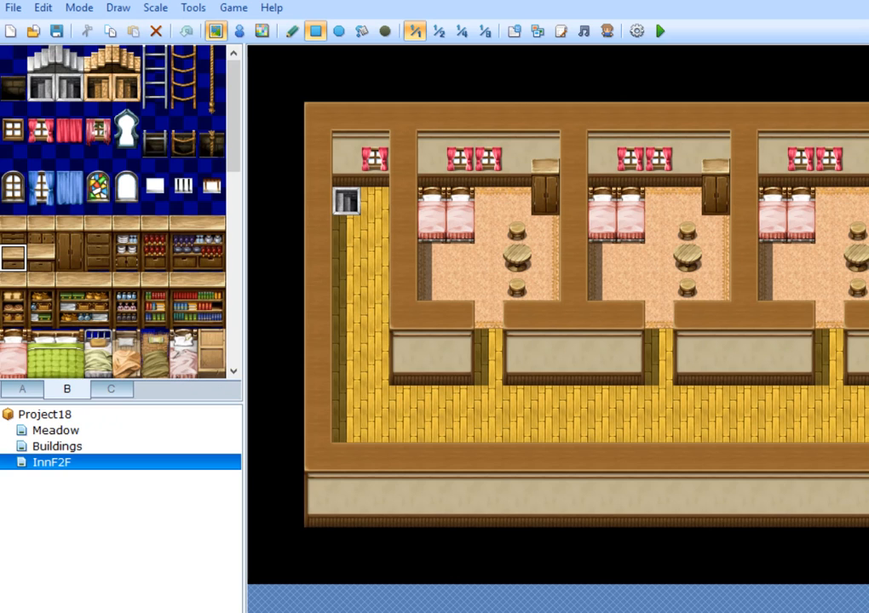
# Step: Review the InnF2F map's properties, including its name, tileset, size and battleback, and close them without changes
pyautogui.rightClick(88, 462)
pyautogui.click(154, 476)
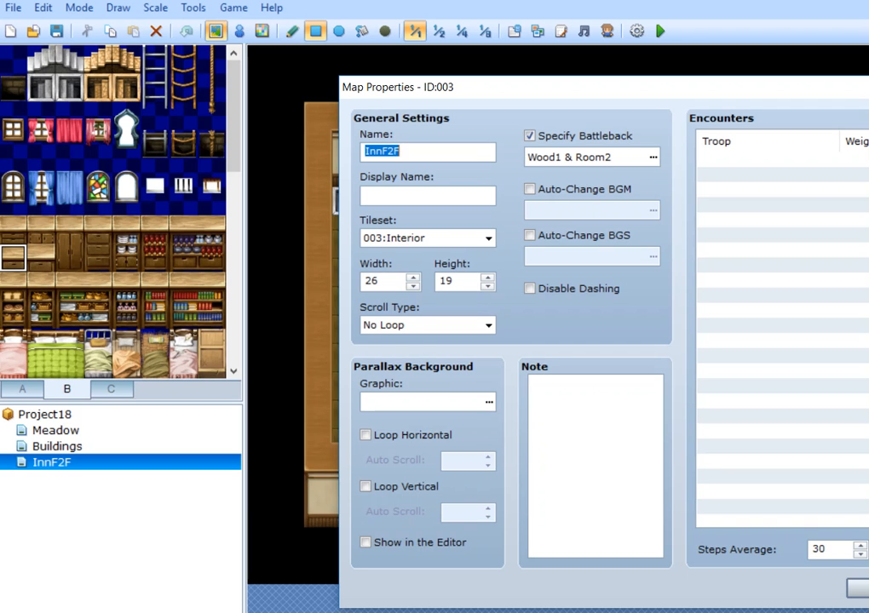
pyautogui.moveTo(566, 88); pyautogui.dragTo(366, 47)
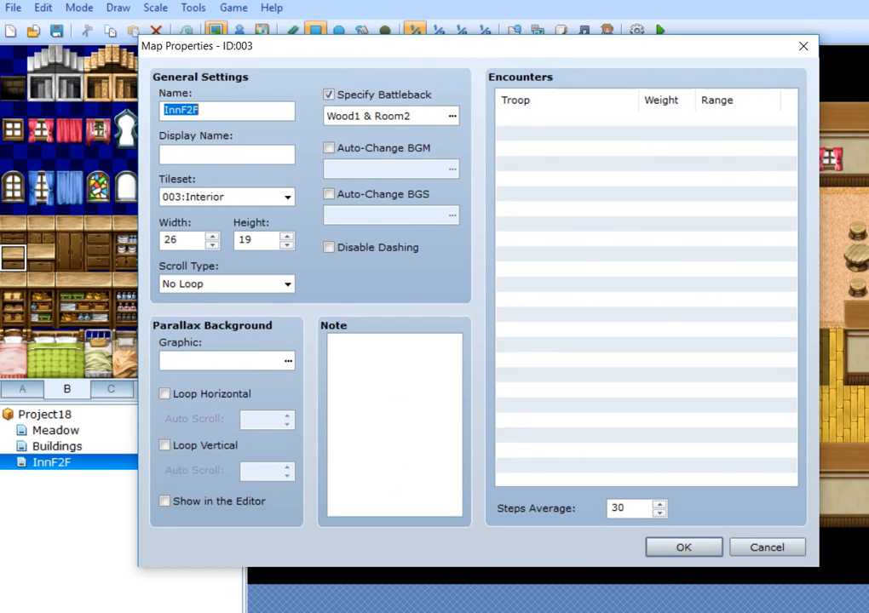
pyautogui.moveTo(865, 57); pyautogui.dragTo(868, 57)
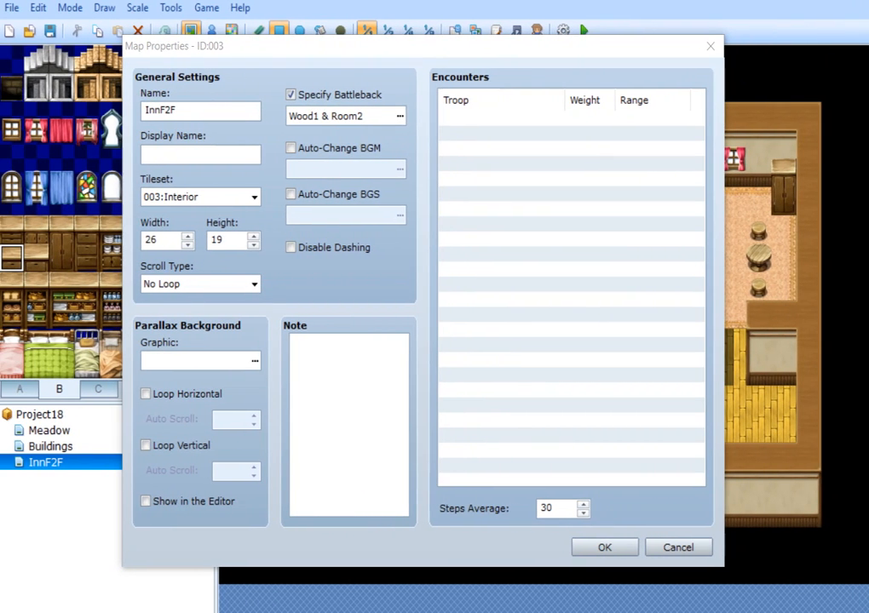
pyautogui.moveTo(585, 48); pyautogui.dragTo(587, 31)
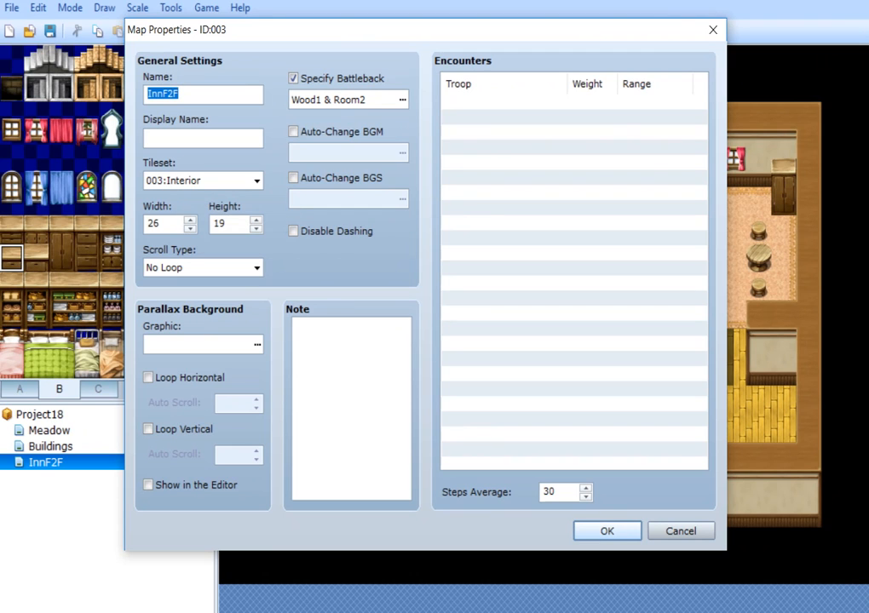
pyautogui.click(606, 530)
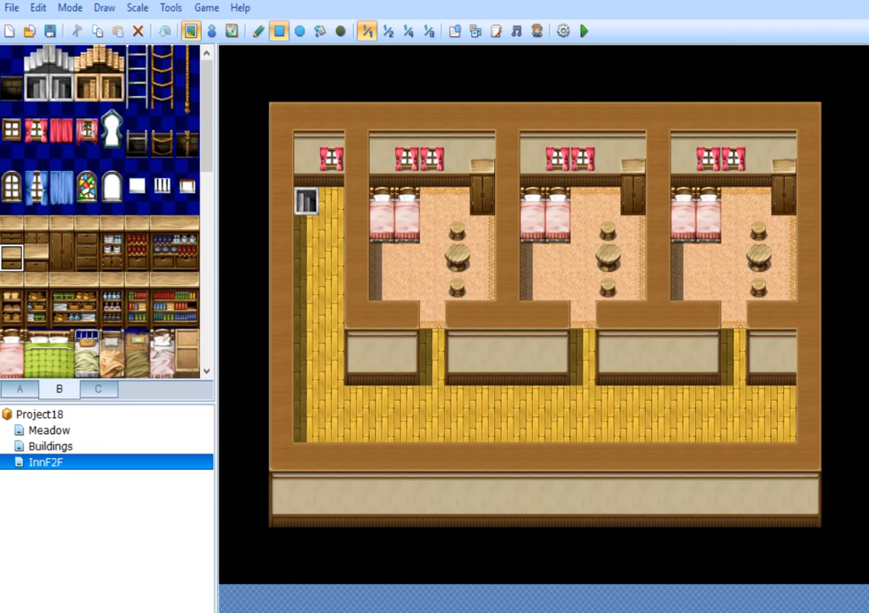
# Step: View the Meadow and Buildings maps in turn and return to the InnF2F map
pyautogui.click(49, 430)
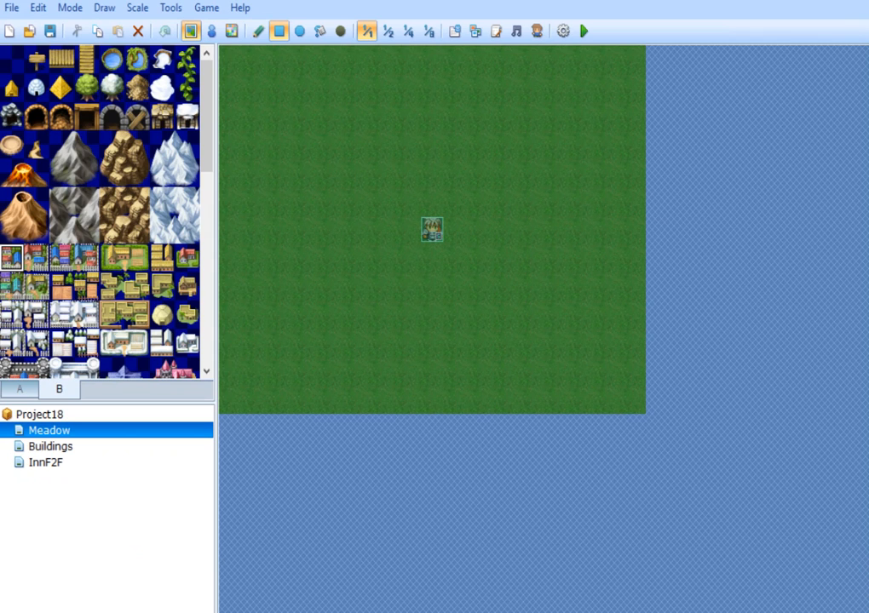
pyautogui.click(50, 446)
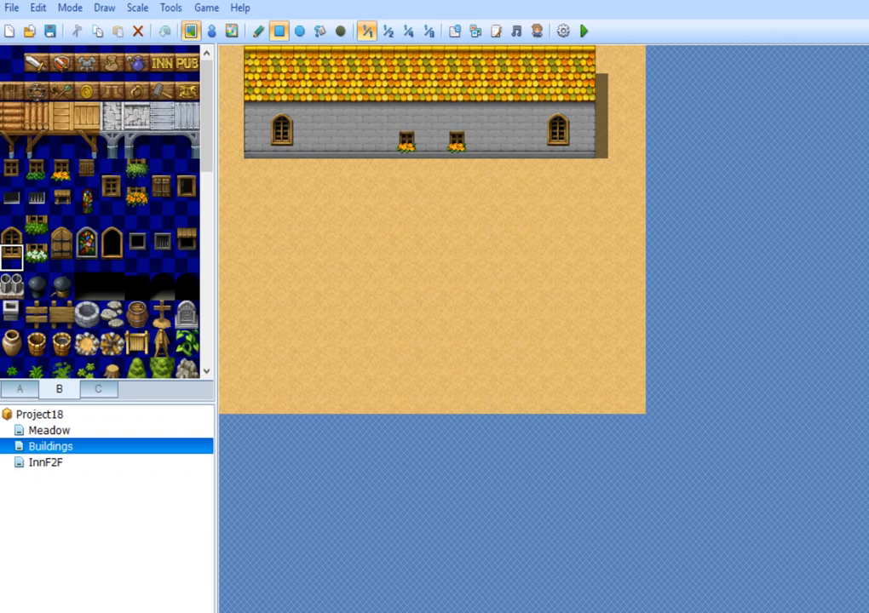
pyautogui.click(46, 463)
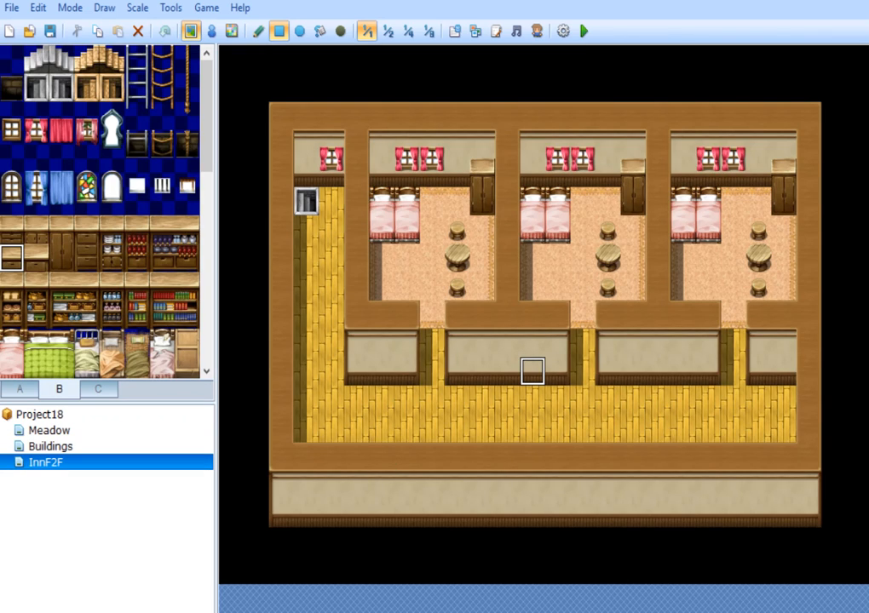